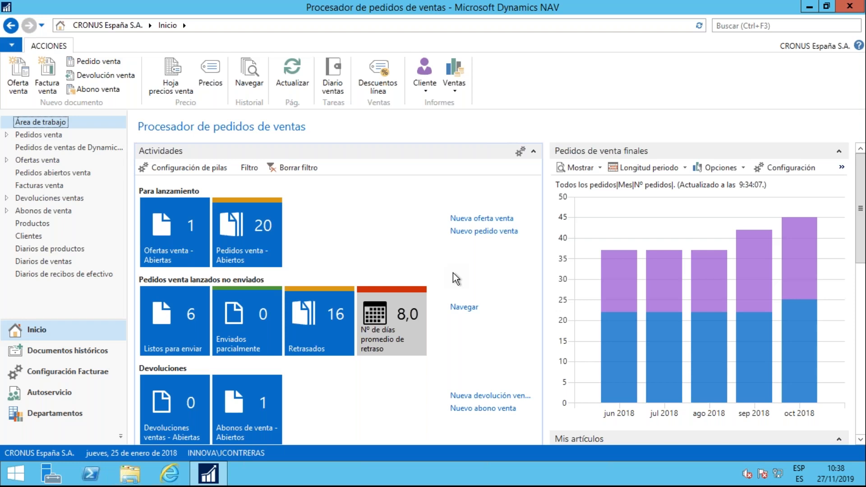
Review the Configuración Facturae page under Departamentos, including the available XML format versions and the registry, ePDF and encryption sections
{"action": "left_click", "coordinate": [56, 414]}
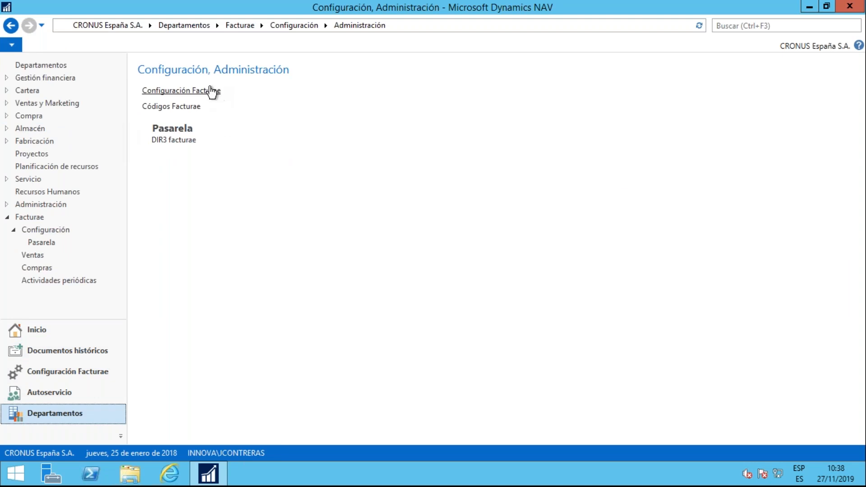
{"action": "left_click", "coordinate": [210, 90]}
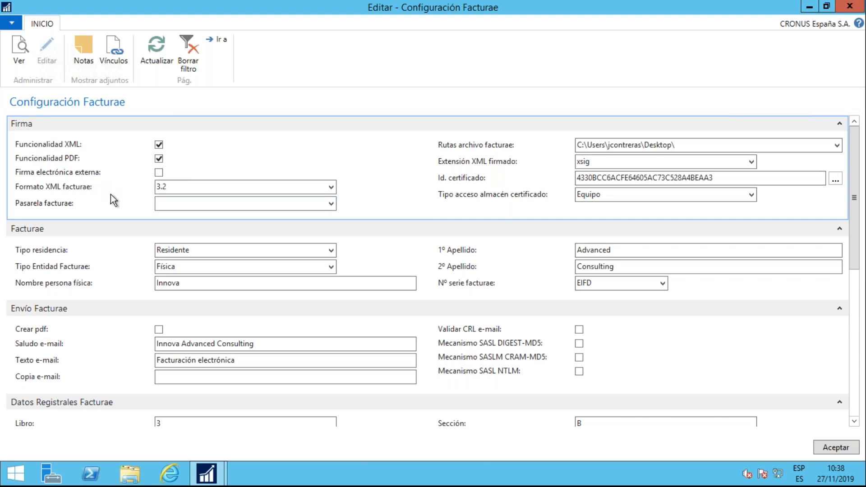
{"action": "left_click", "coordinate": [330, 186]}
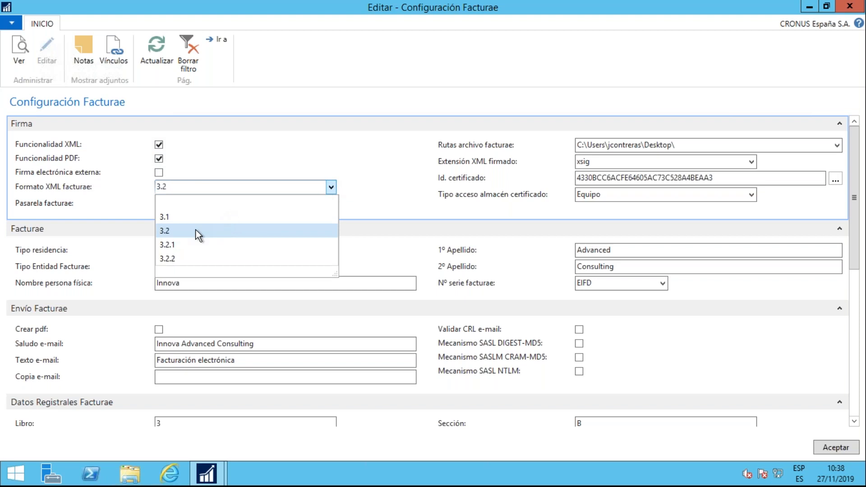
{"action": "left_click", "coordinate": [283, 157]}
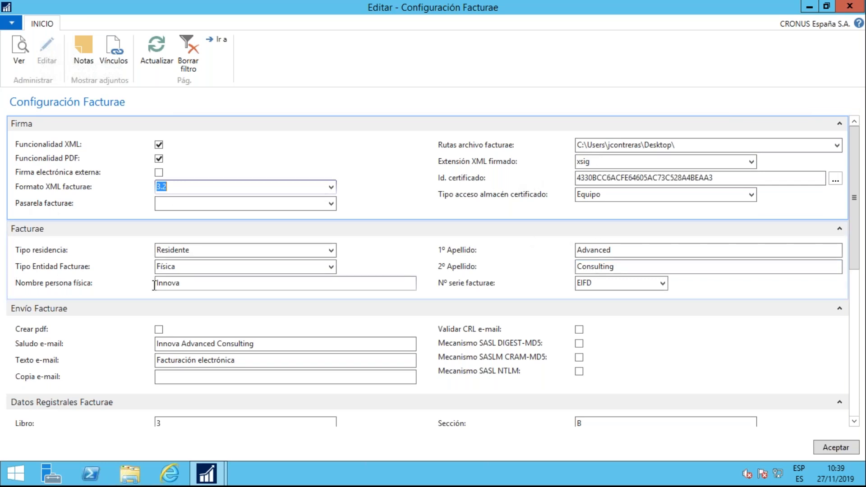
{"action": "scroll", "coordinate": [122, 264], "scroll_direction": "down", "scroll_amount": 6}
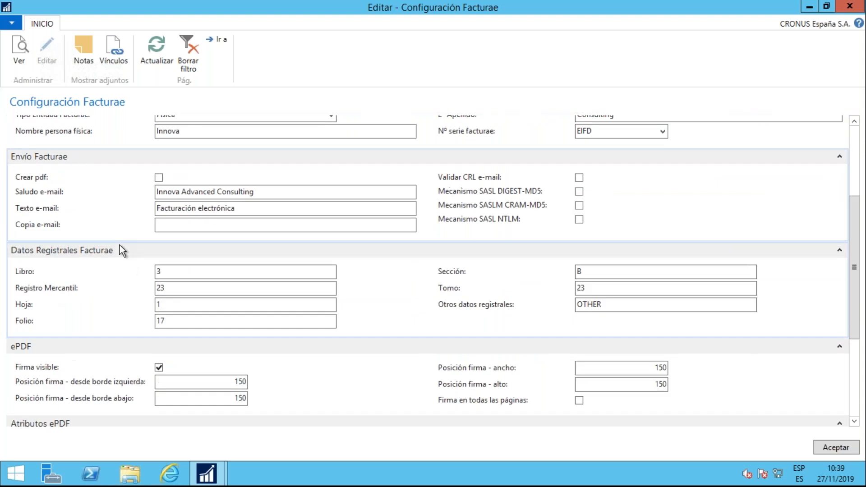
{"action": "scroll", "coordinate": [129, 267], "scroll_direction": "down", "scroll_amount": 3}
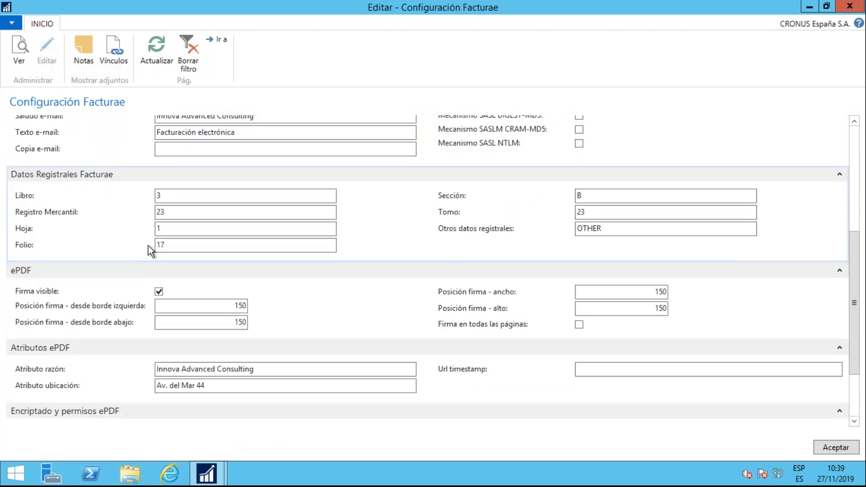
{"action": "scroll", "coordinate": [136, 234], "scroll_direction": "down", "scroll_amount": 3}
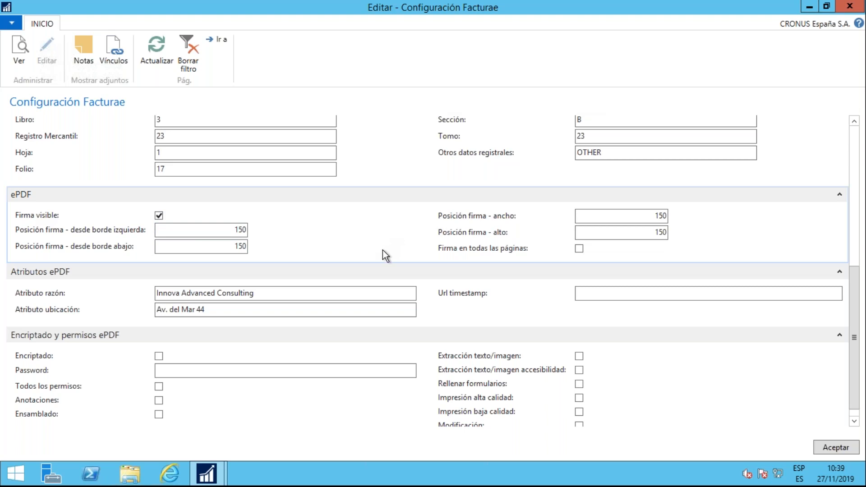
{"action": "scroll", "coordinate": [342, 231], "scroll_direction": "down", "scroll_amount": 1}
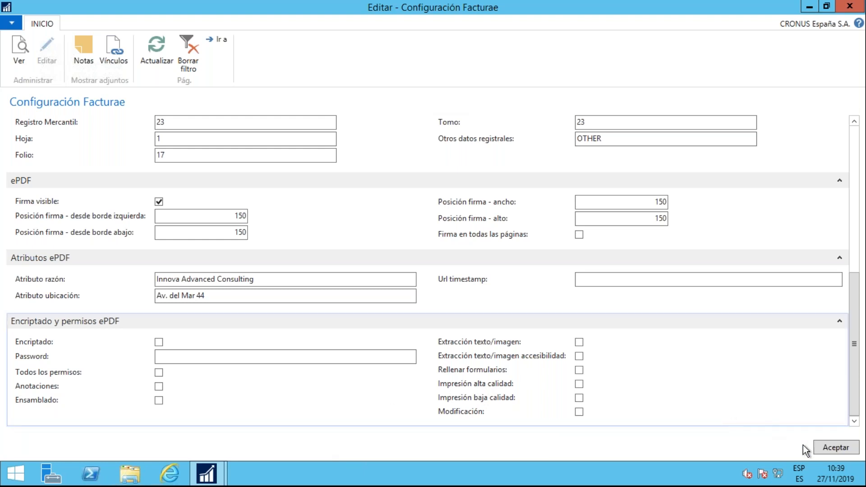
{"action": "left_click", "coordinate": [835, 449]}
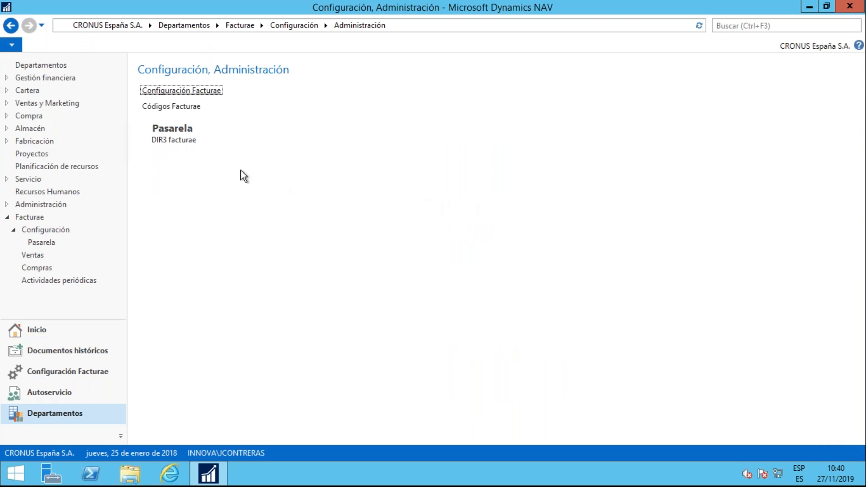
Examine the DIR3 facturae offices list with its Tipo options, as well as the Códigos Facturae list
{"action": "left_click", "coordinate": [174, 141]}
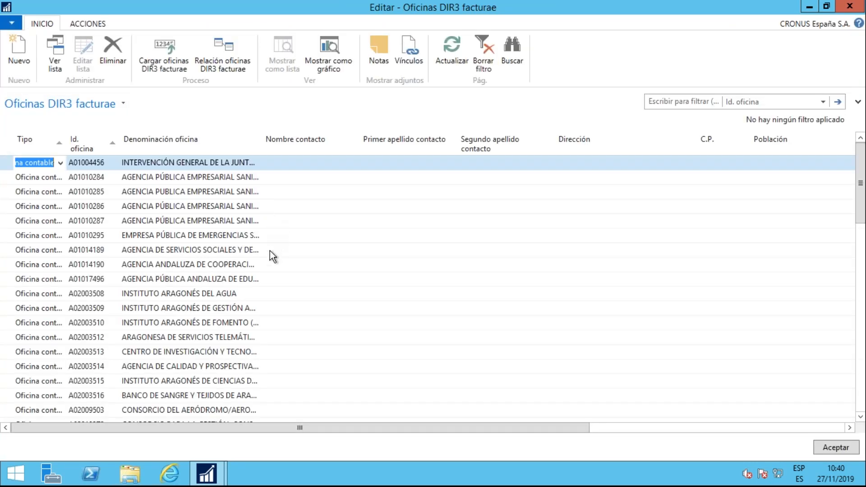
{"action": "left_click", "coordinate": [60, 163]}
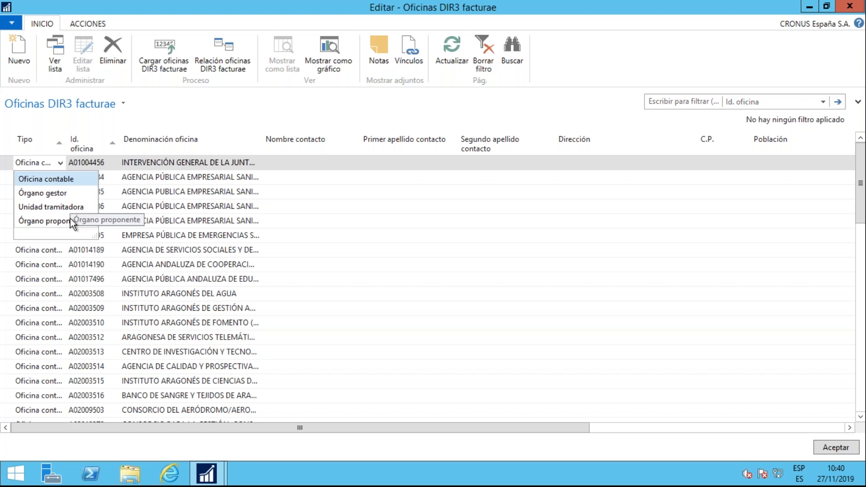
{"action": "left_click", "coordinate": [163, 197]}
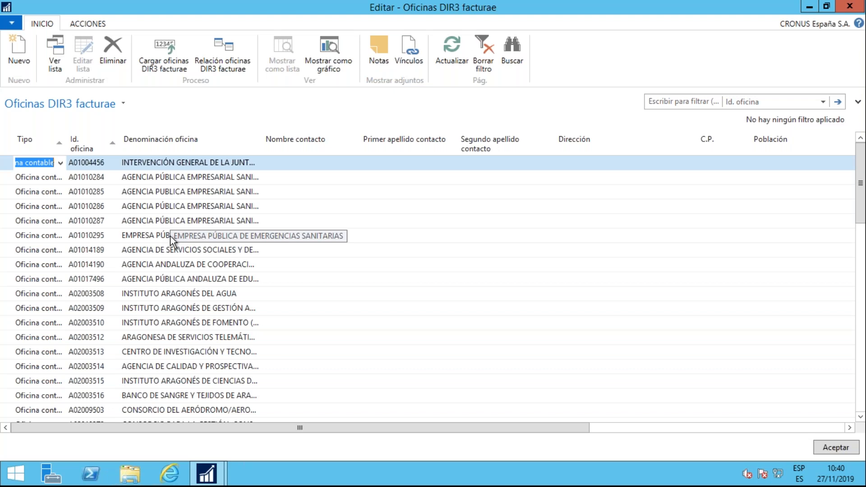
{"action": "scroll", "coordinate": [172, 226], "scroll_direction": "down", "scroll_amount": 2}
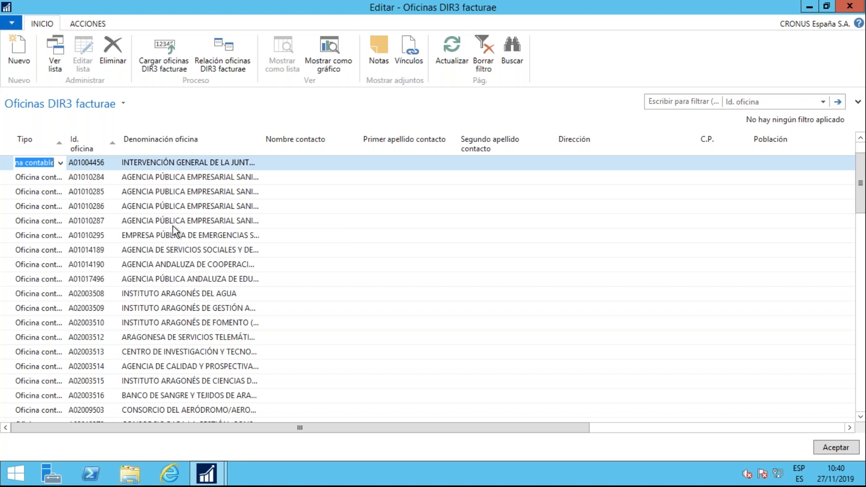
{"action": "scroll", "coordinate": [172, 226], "scroll_direction": "up", "scroll_amount": 2}
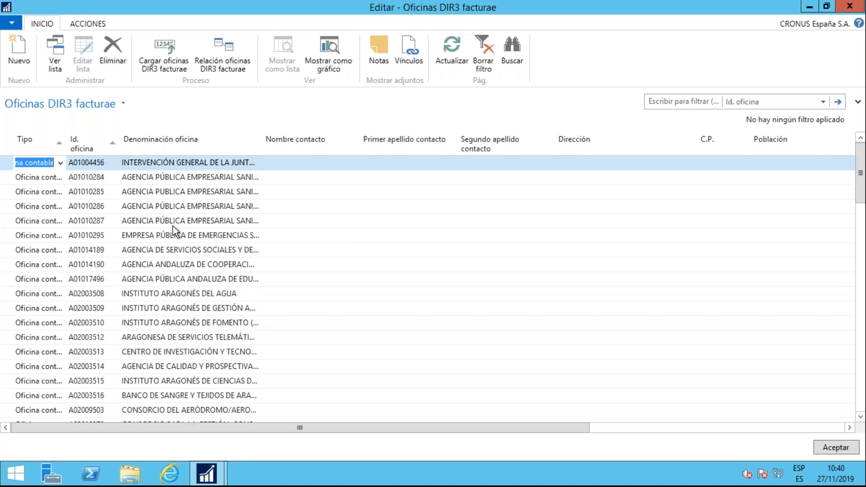
{"action": "left_click", "coordinate": [308, 163]}
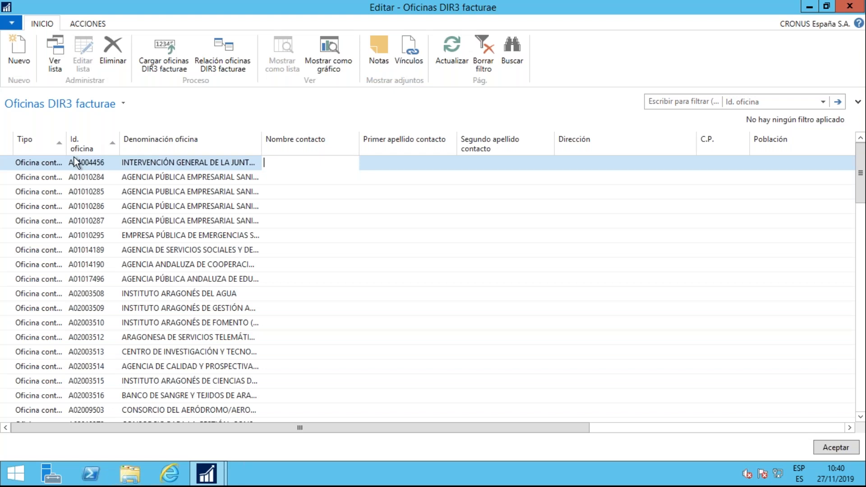
{"action": "left_click", "coordinate": [168, 163]}
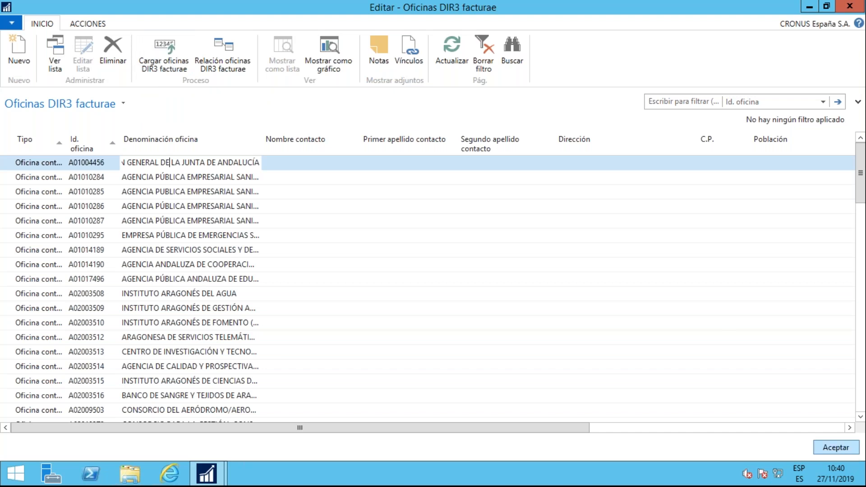
{"action": "left_click", "coordinate": [832, 448]}
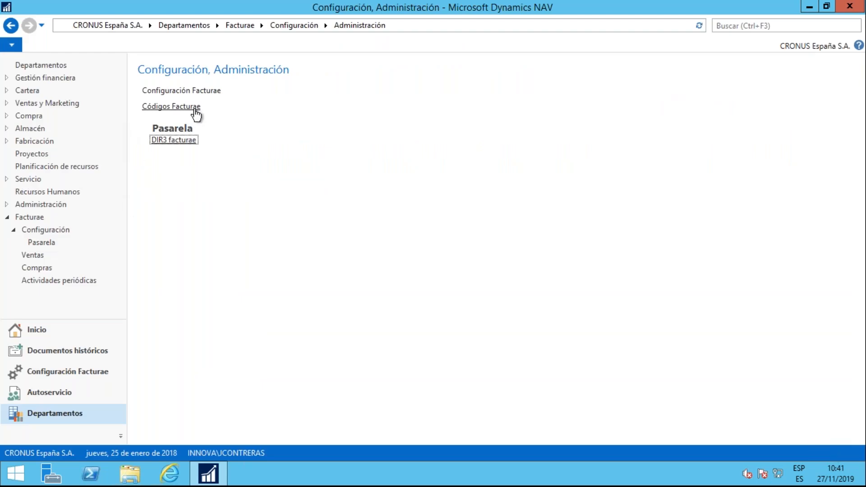
{"action": "left_click", "coordinate": [177, 107]}
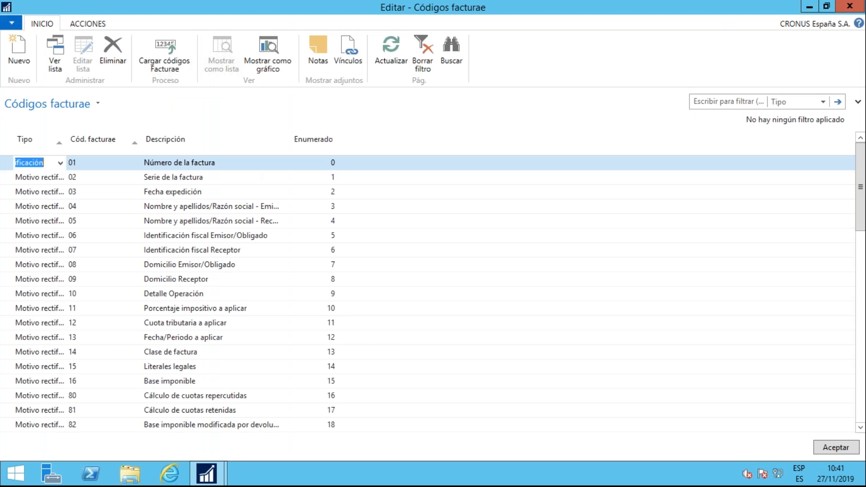
{"action": "left_click", "coordinate": [843, 451]}
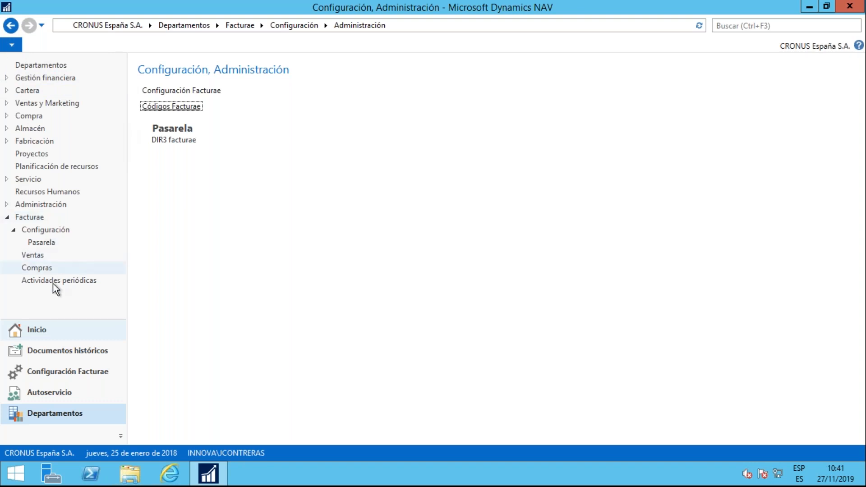
Open the customer card of Sellafrio S.L. from the home area's Clientes list
{"action": "left_click", "coordinate": [48, 329]}
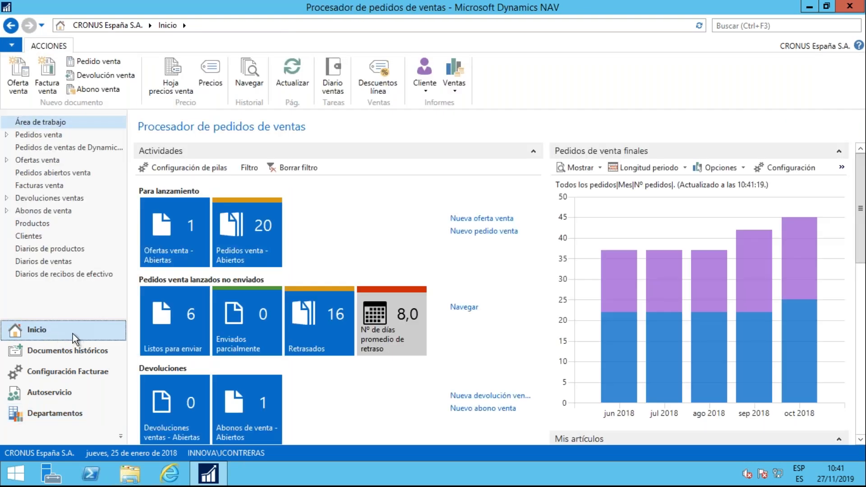
{"action": "left_click", "coordinate": [39, 236]}
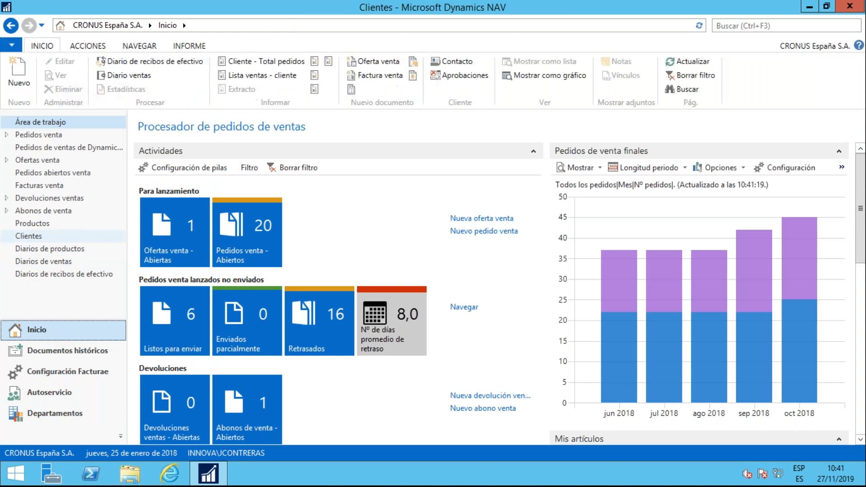
{"action": "left_click", "coordinate": [203, 286]}
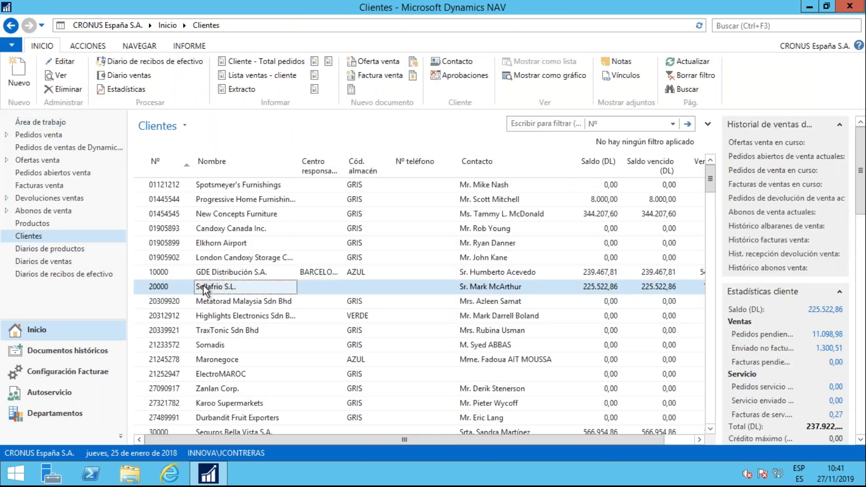
{"action": "double_click", "coordinate": [202, 286]}
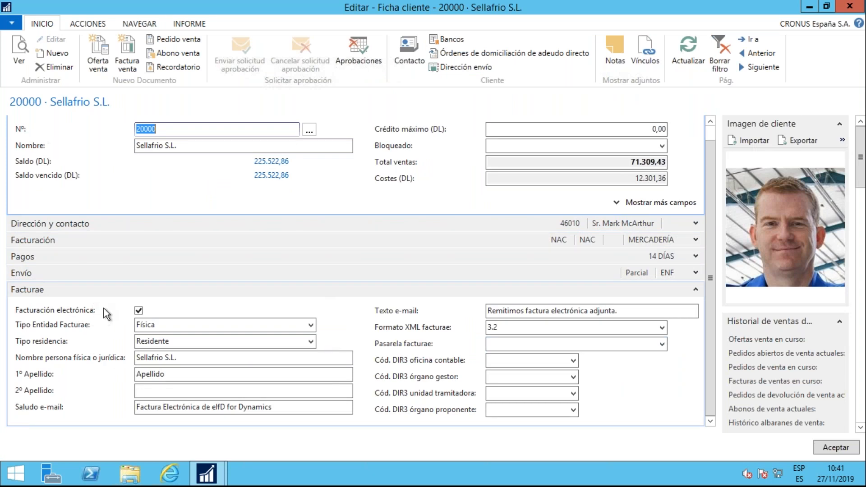
Examine the customer's Facturae settings: electronic invoicing, XML format and the DIR3 office codes
{"action": "left_click", "coordinate": [139, 310]}
{"action": "left_click", "coordinate": [489, 328]}
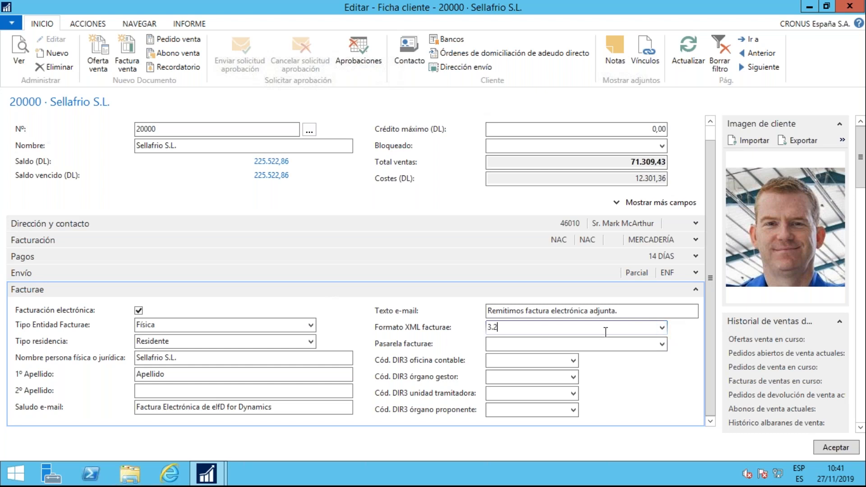
{"action": "left_click", "coordinate": [492, 361]}
{"action": "left_click", "coordinate": [490, 380]}
{"action": "left_click", "coordinate": [493, 393]}
Try out DIR3 accounting office A01004456 on the customer card and clear the code again
{"action": "left_click", "coordinate": [573, 360]}
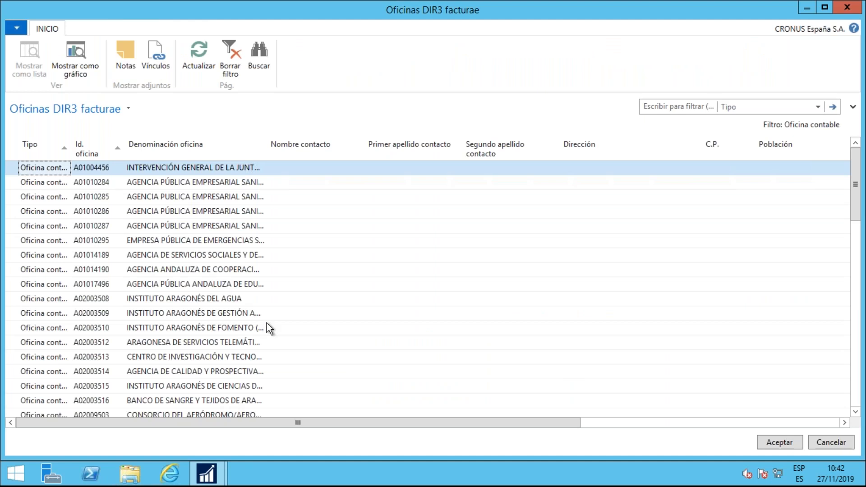
{"action": "left_click", "coordinate": [791, 445]}
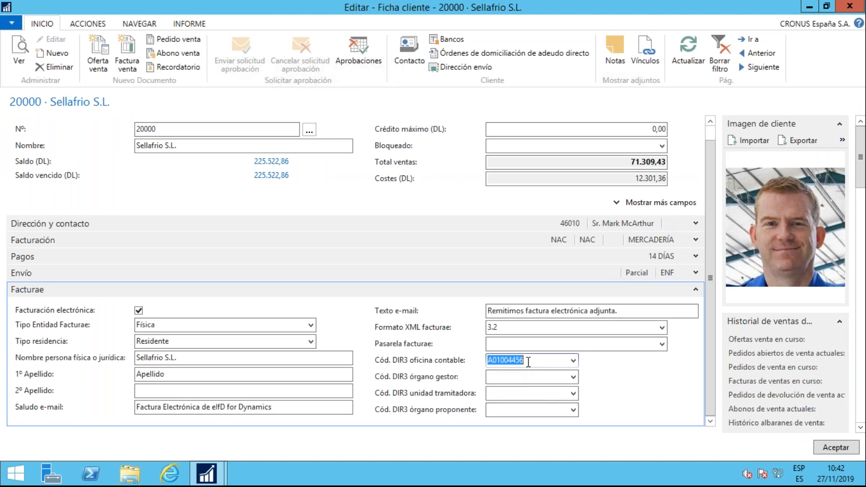
{"action": "key", "text": "Delete"}
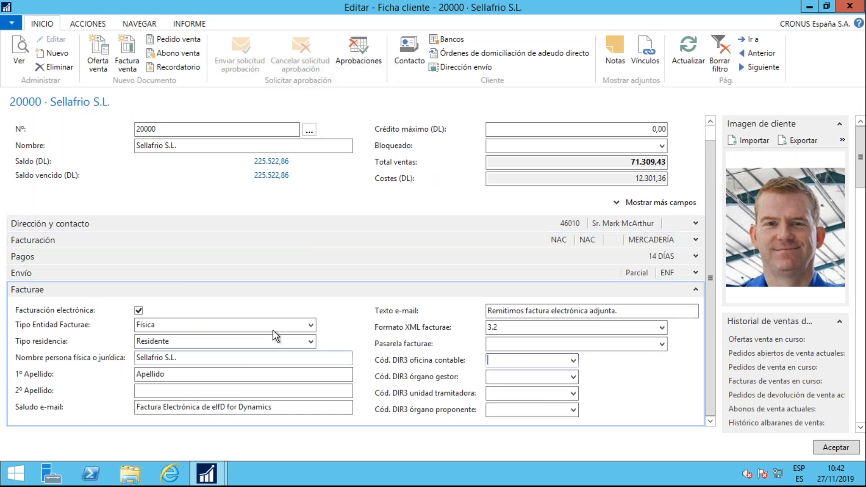
Create a new sales invoice from the Sellafrio S.L. customer card and check its Facturae section
{"action": "scroll", "coordinate": [311, 338], "scroll_direction": "up", "scroll_amount": 1}
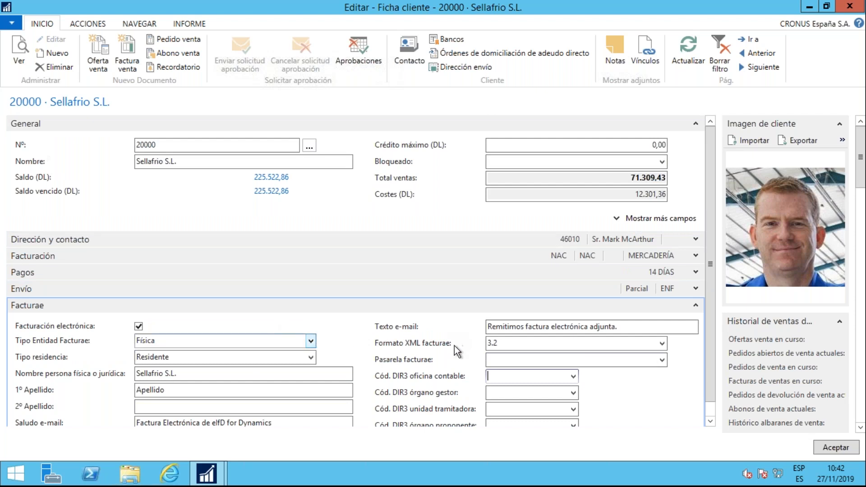
{"action": "left_click", "coordinate": [129, 68]}
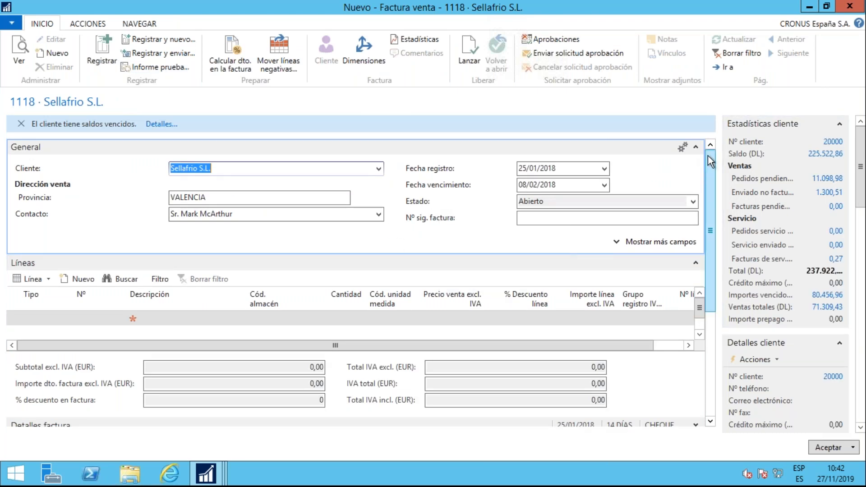
{"action": "left_click_drag", "start_coordinate": [708, 156], "coordinate": [726, 297]}
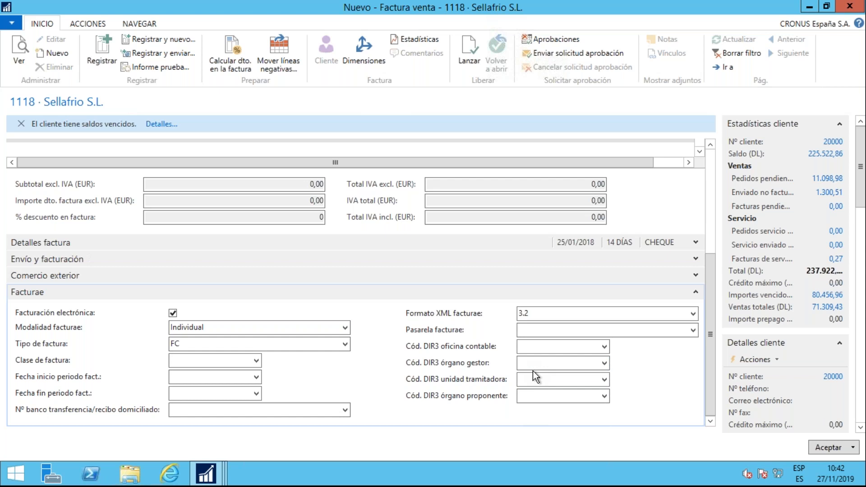
Add an invoice line of type Producto for item 1000 Bicicleta with a quantity of 1
{"action": "scroll", "coordinate": [532, 370], "scroll_direction": "up", "scroll_amount": 3}
{"action": "left_click", "coordinate": [58, 211]}
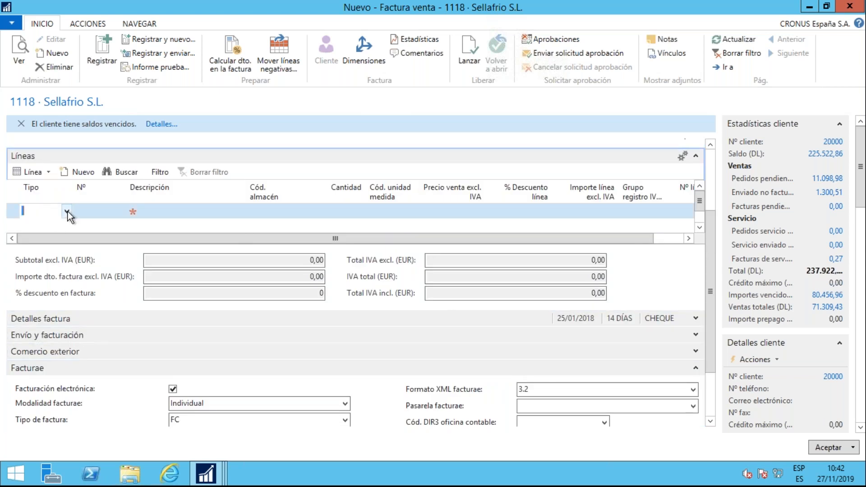
{"action": "left_click", "coordinate": [68, 212]}
{"action": "left_click", "coordinate": [53, 251]}
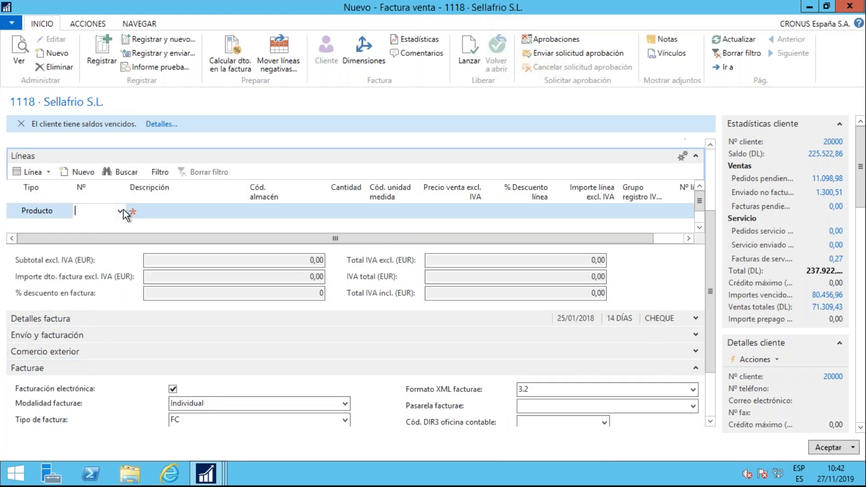
{"action": "left_click", "coordinate": [121, 208]}
{"action": "left_click", "coordinate": [120, 248]}
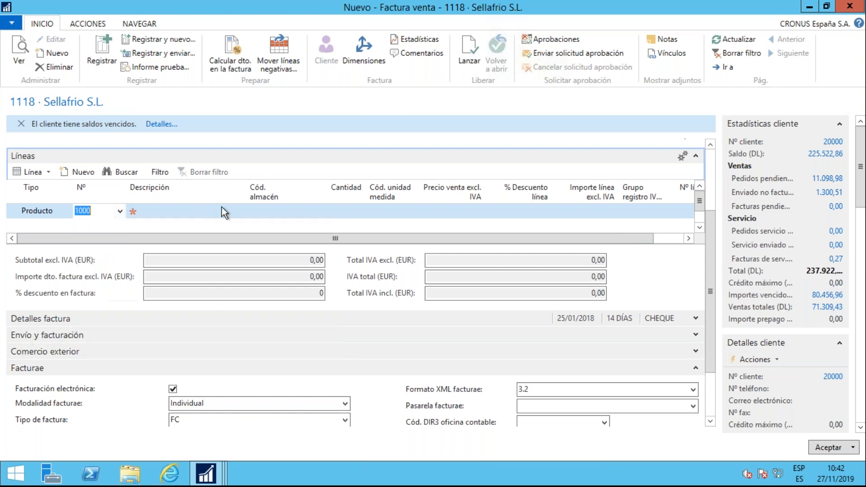
{"action": "left_click", "coordinate": [307, 210]}
{"action": "type", "text": "1"}
Post the sales invoice and decline sending the electronic invoice by e-mail
{"action": "left_click", "coordinate": [106, 56]}
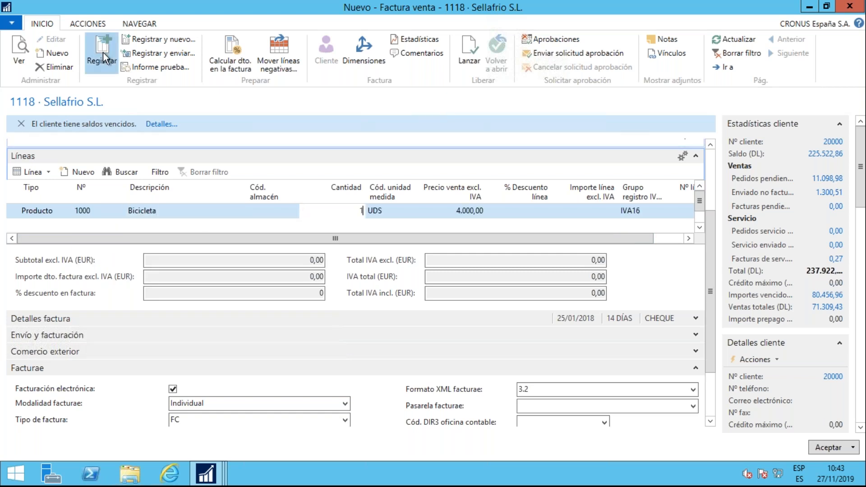
{"action": "left_click", "coordinate": [440, 255]}
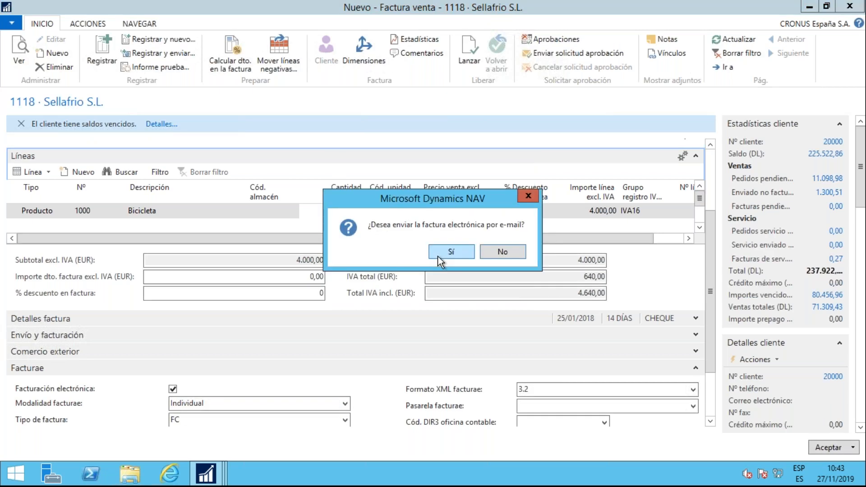
{"action": "left_click", "coordinate": [506, 250]}
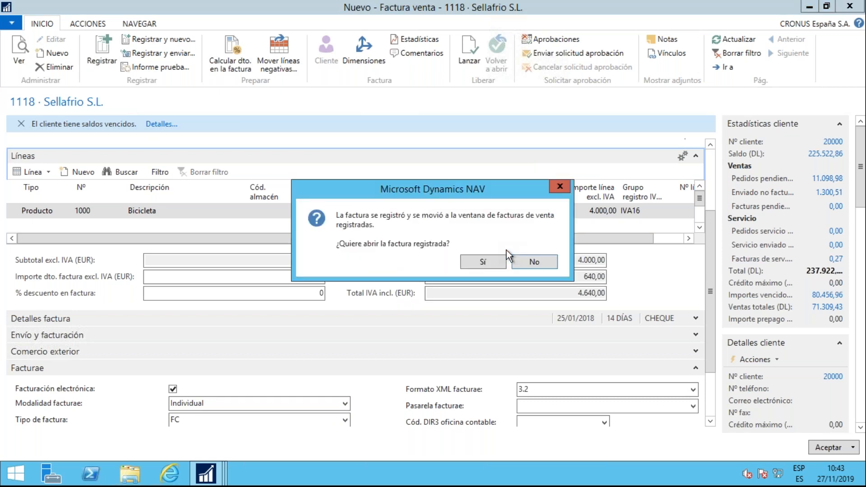
Decline opening the posted invoice and minimize the open windows to reach the desktop
{"action": "left_click", "coordinate": [525, 264]}
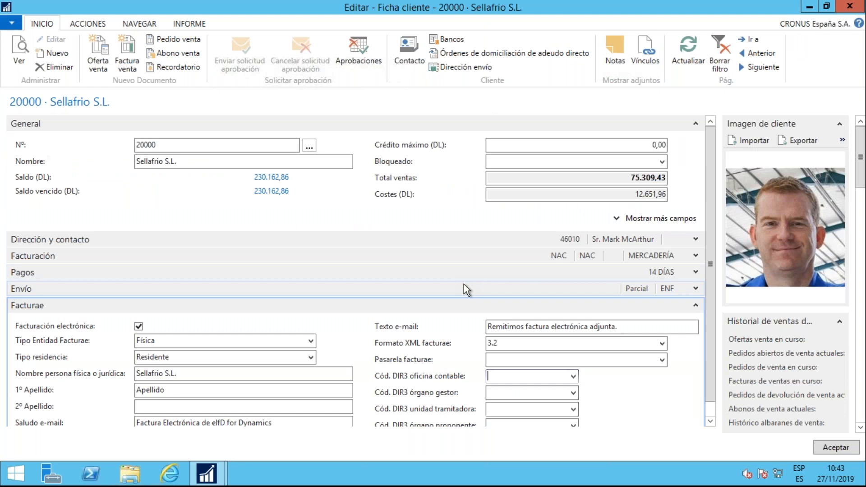
{"action": "left_click", "coordinate": [809, 9]}
{"action": "left_click", "coordinate": [808, 8]}
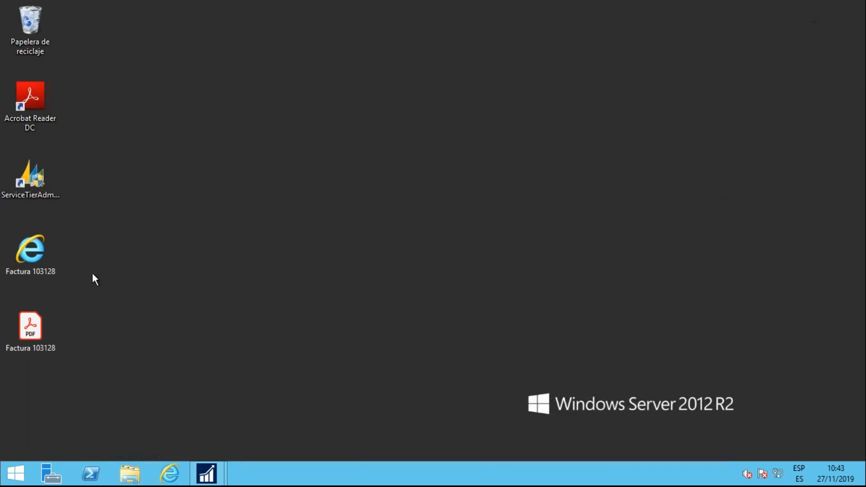
Locate the generated electronic invoice file and the PDF file named Factura 103128 on the desktop
{"action": "left_click", "coordinate": [22, 259]}
{"action": "left_click", "coordinate": [28, 329]}
{"action": "left_click", "coordinate": [29, 267]}
{"action": "left_click", "coordinate": [33, 339]}
{"action": "left_click", "coordinate": [38, 258]}
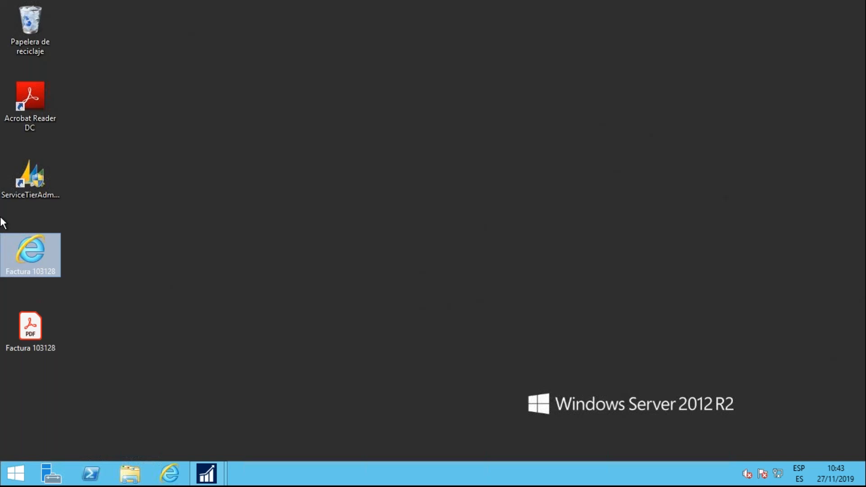
{"action": "left_click", "coordinate": [23, 349]}
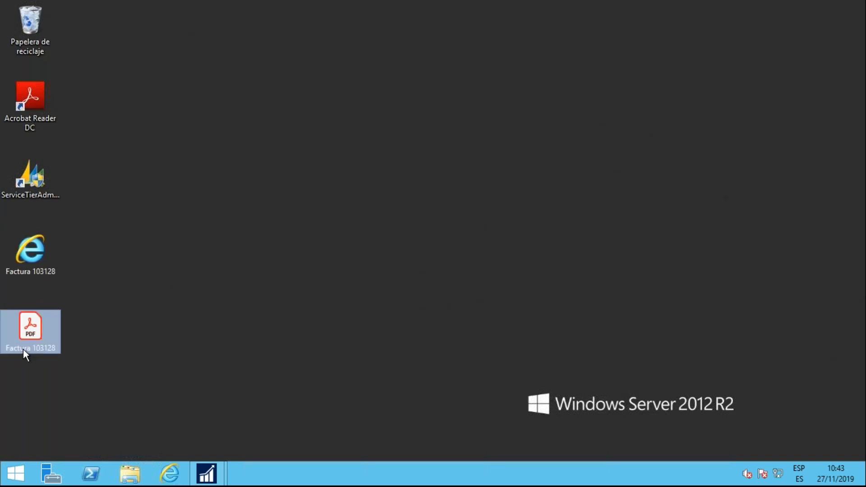
Open the Factura 103128 PDF in Acrobat Reader, review its contents and digital signature, and minimize it
{"action": "double_click", "coordinate": [23, 348]}
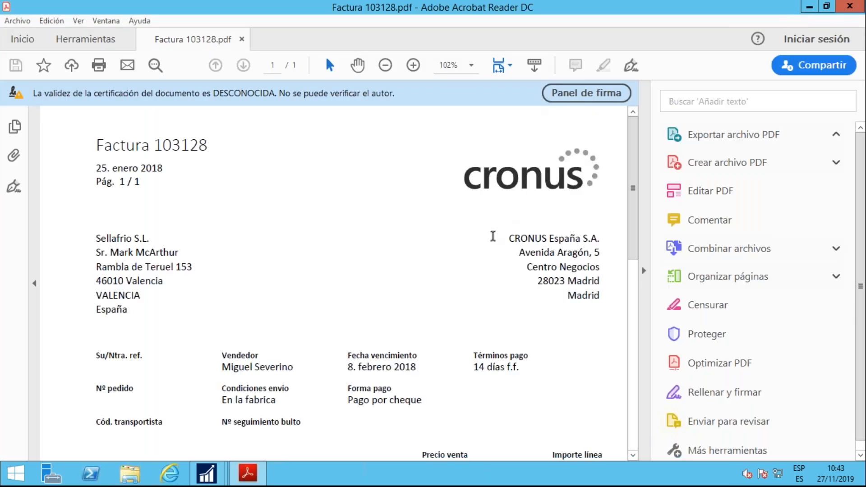
{"action": "scroll", "coordinate": [493, 236], "scroll_direction": "down", "scroll_amount": 10}
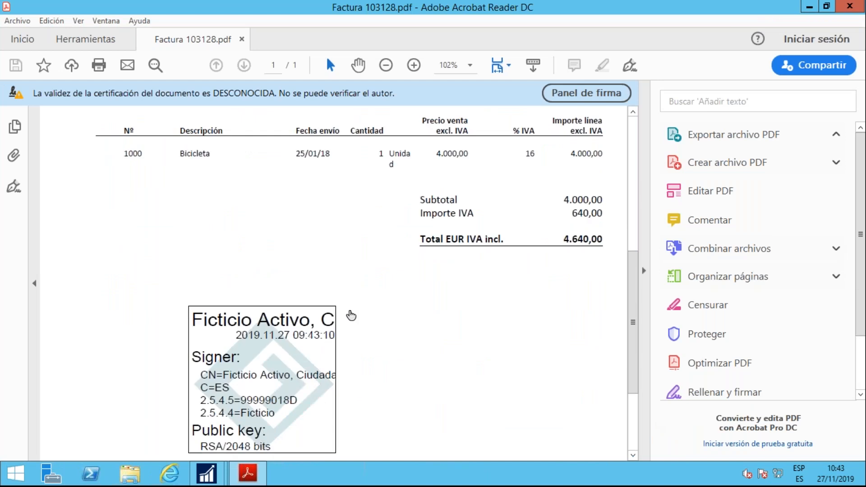
{"action": "scroll", "coordinate": [304, 315], "scroll_direction": "down", "scroll_amount": 5}
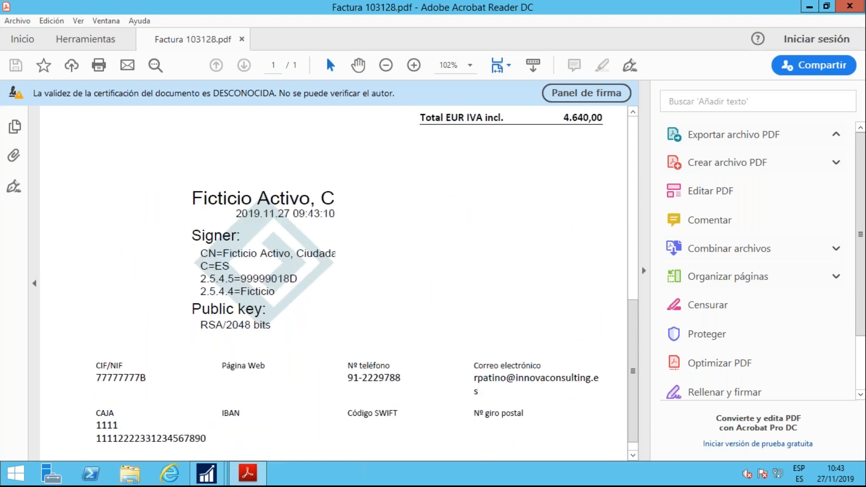
{"action": "scroll", "coordinate": [334, 284], "scroll_direction": "up", "scroll_amount": 10}
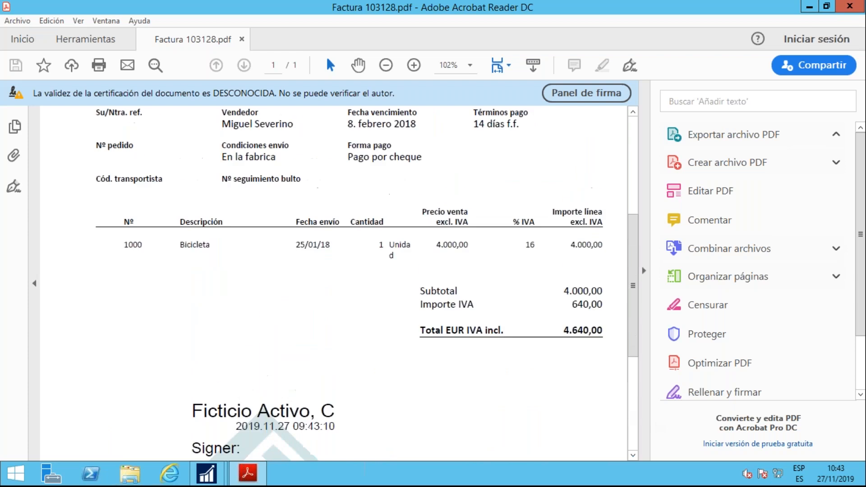
{"action": "scroll", "coordinate": [333, 284], "scroll_direction": "up", "scroll_amount": 5}
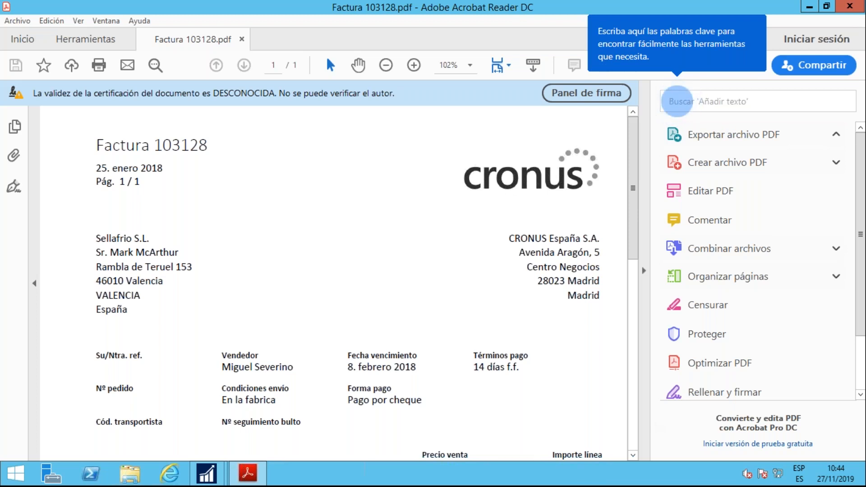
{"action": "left_click", "coordinate": [810, 6]}
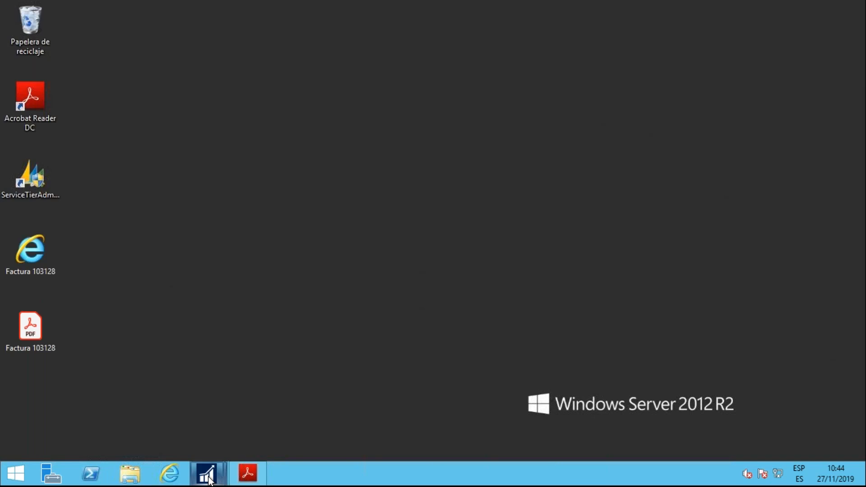
Switch to the BillUp1904 demo in Dynamics NAV and examine the FACe, eFAC and Osakidetza sections of the electronic integration setup
{"action": "mouse_move", "coordinate": [208, 475]}
{"action": "left_click", "coordinate": [167, 407]}
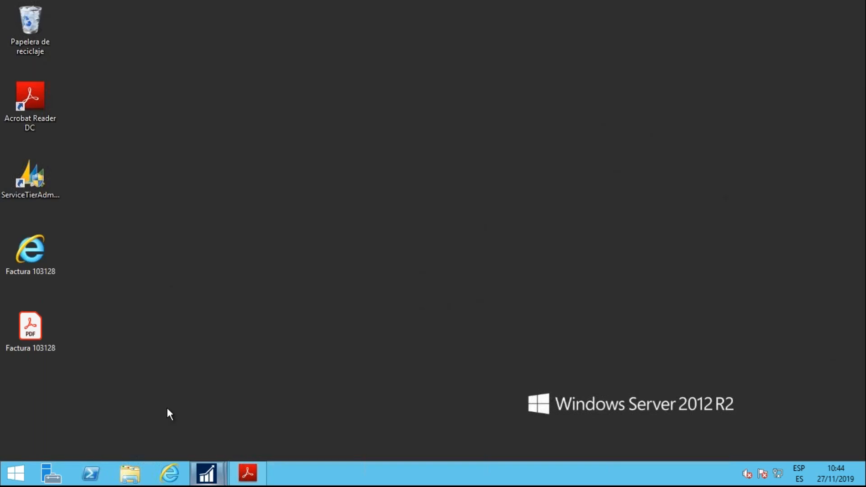
{"action": "left_click", "coordinate": [55, 123]}
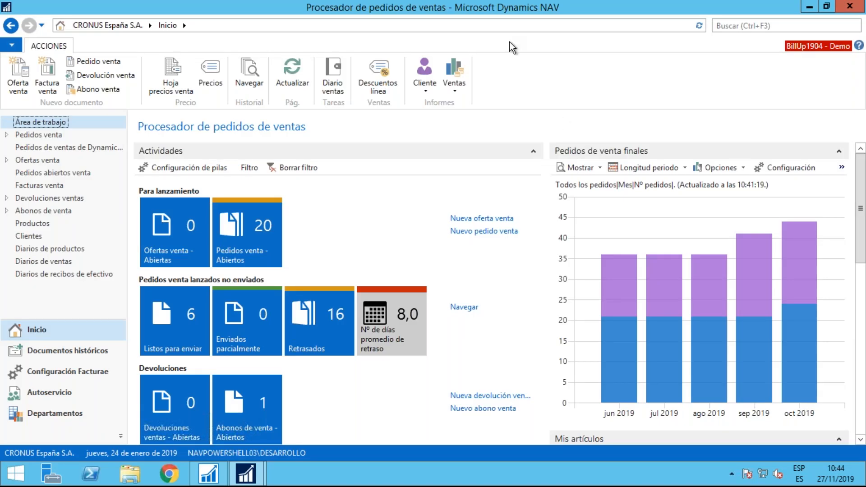
{"action": "mouse_move", "coordinate": [508, 3]}
{"action": "mouse_move", "coordinate": [260, 473]}
{"action": "left_click", "coordinate": [316, 428]}
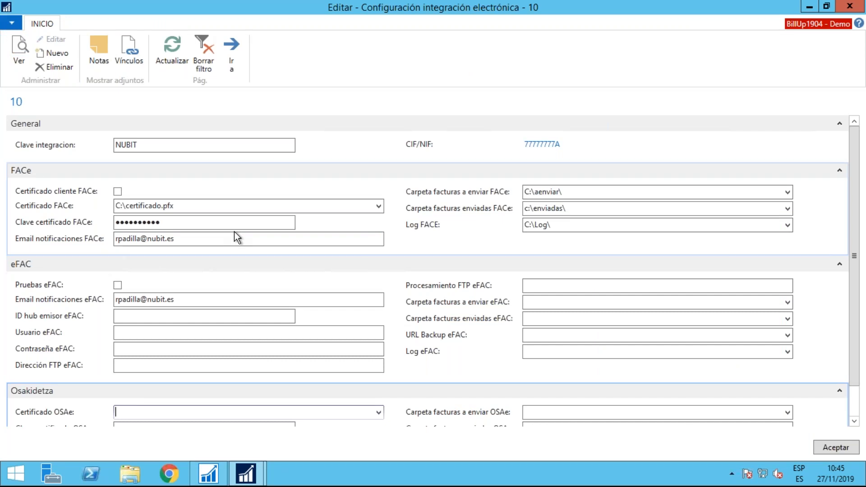
{"action": "scroll", "coordinate": [90, 231], "scroll_direction": "down", "scroll_amount": 1}
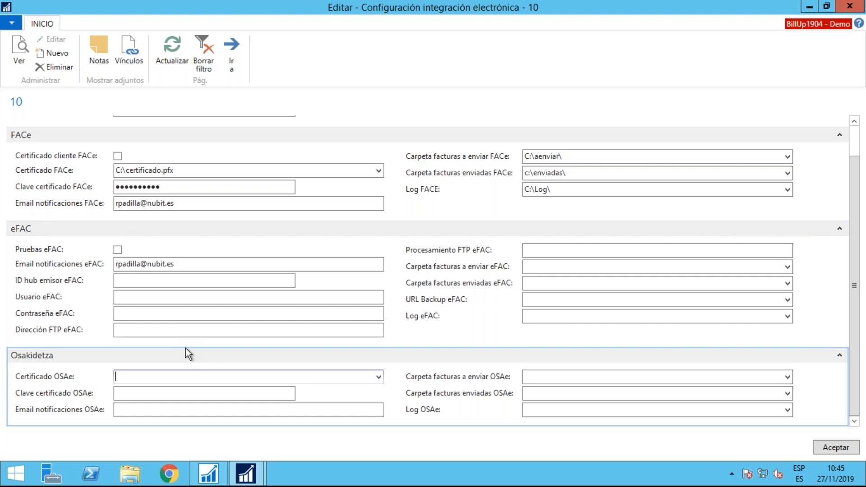
{"action": "scroll", "coordinate": [153, 351], "scroll_direction": "up", "scroll_amount": 2}
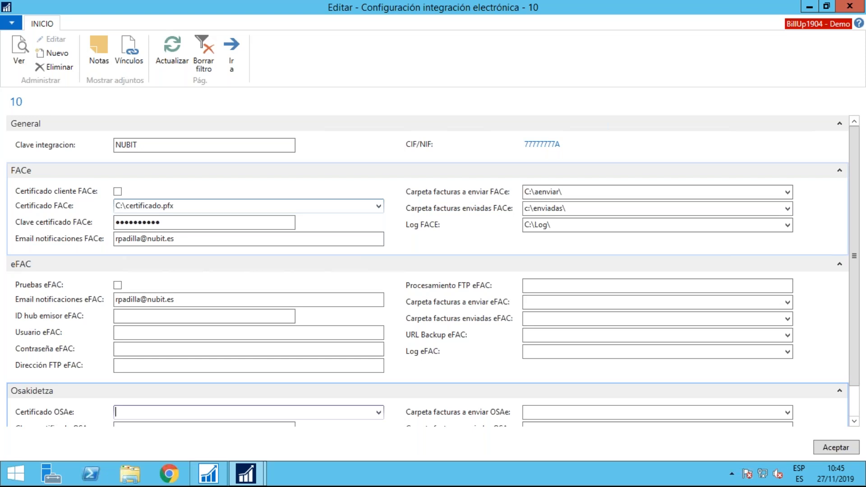
{"action": "scroll", "coordinate": [174, 267], "scroll_direction": "down", "scroll_amount": 1}
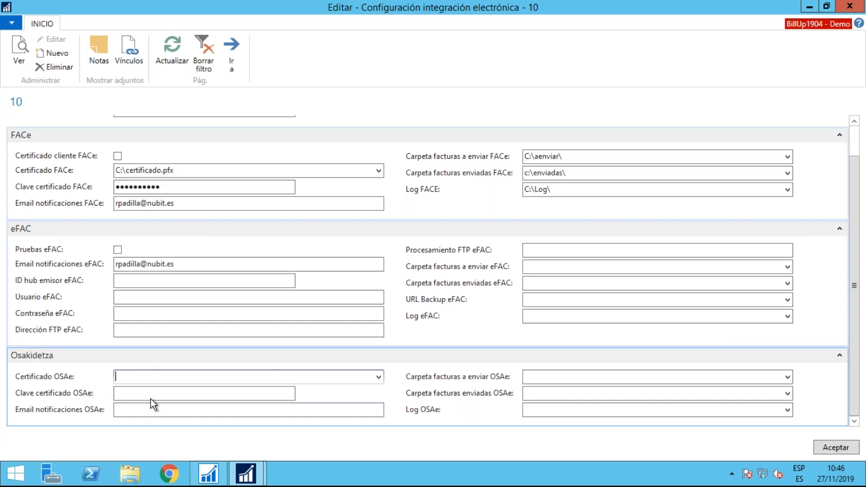
{"action": "scroll", "coordinate": [162, 393], "scroll_direction": "up", "scroll_amount": 2}
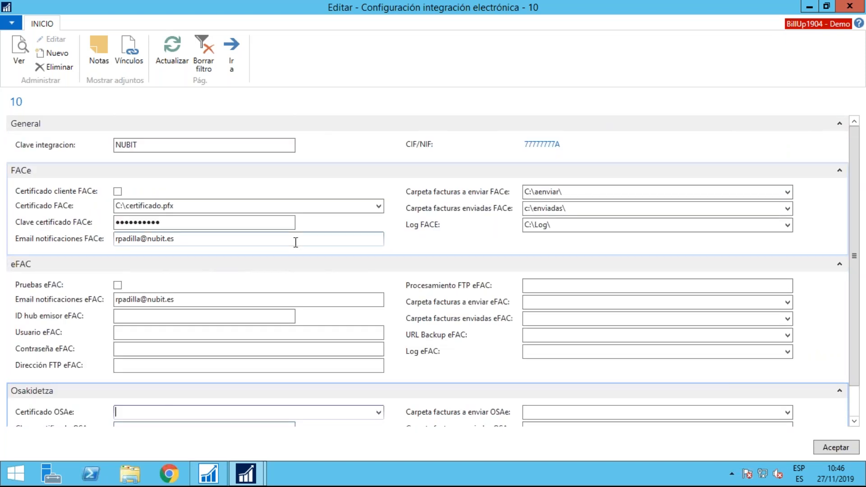
{"action": "left_click", "coordinate": [808, 6]}
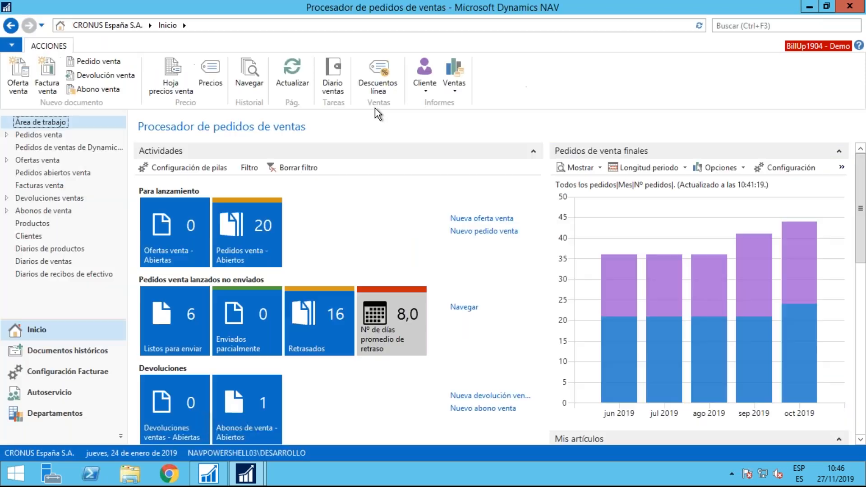
Set the BillUp GateWay to FACe on the Progressive Home Furnishings customer card and accept the card
{"action": "left_click", "coordinate": [41, 238]}
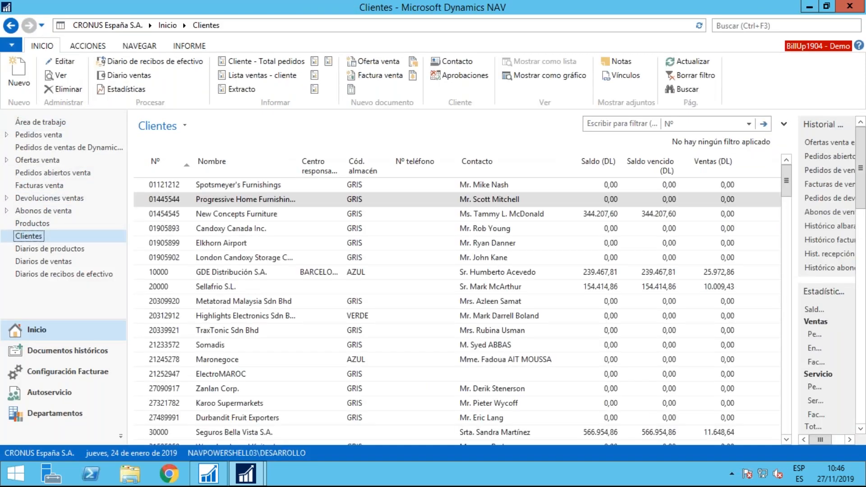
{"action": "left_click", "coordinate": [63, 63]}
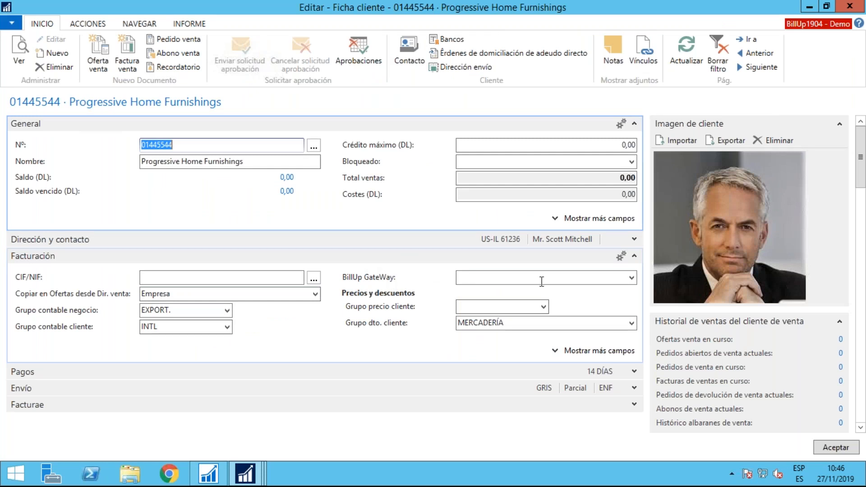
{"action": "left_click", "coordinate": [629, 278]}
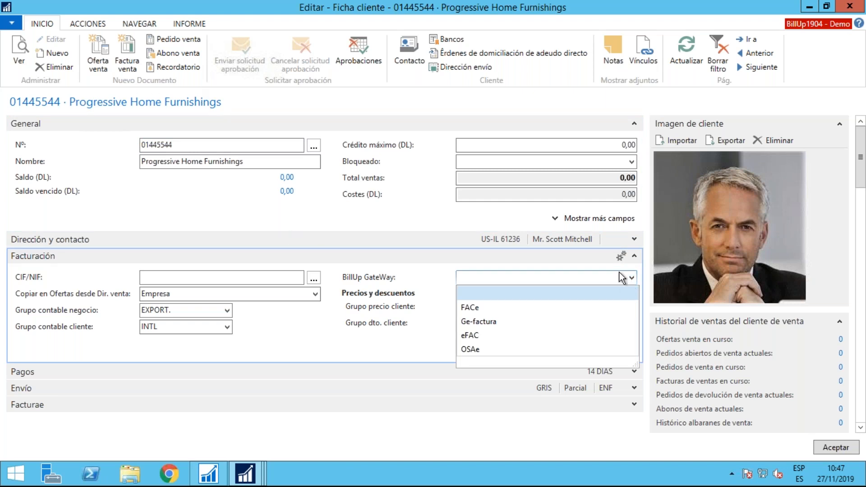
{"action": "left_click", "coordinate": [474, 311]}
{"action": "left_click", "coordinate": [517, 302]}
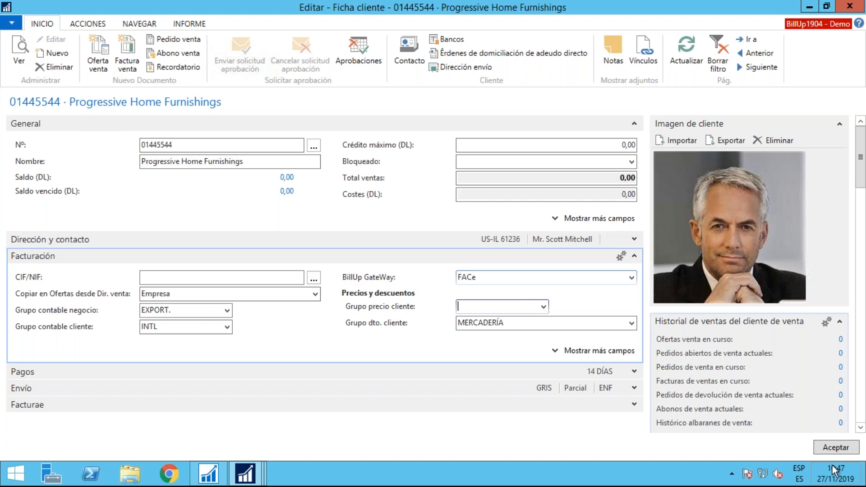
{"action": "mouse_move", "coordinate": [811, 456]}
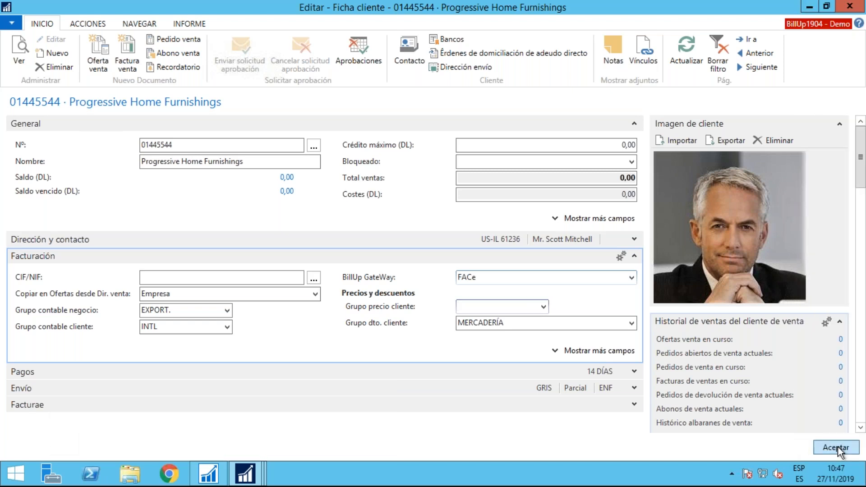
{"action": "left_click", "coordinate": [837, 447]}
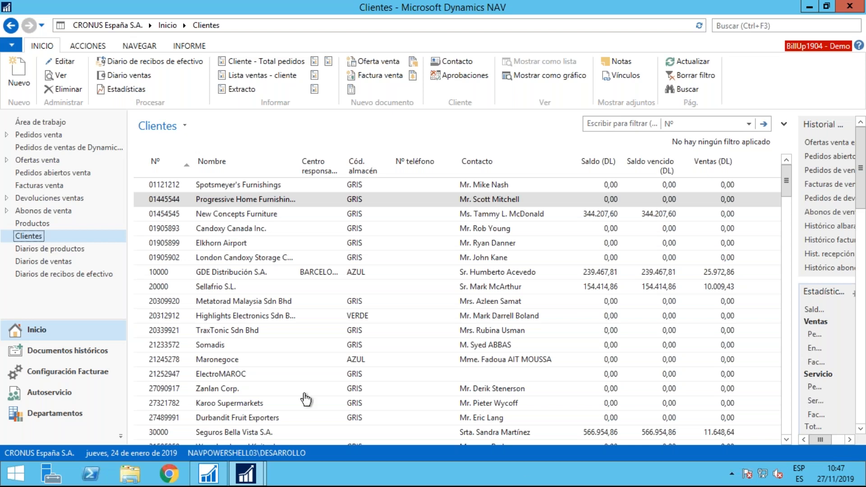
Open the posted sales invoices list and sort it in descending order by the electronic invoice upload gateway
{"action": "left_click", "coordinate": [78, 350]}
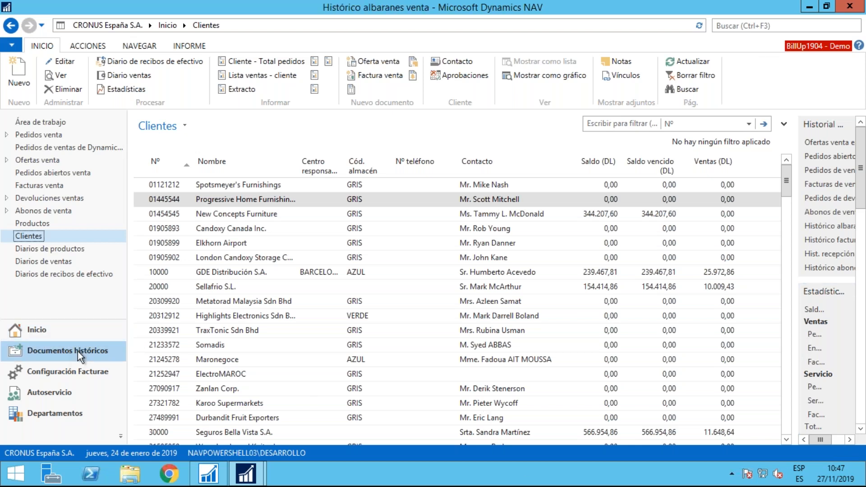
{"action": "left_click", "coordinate": [81, 136]}
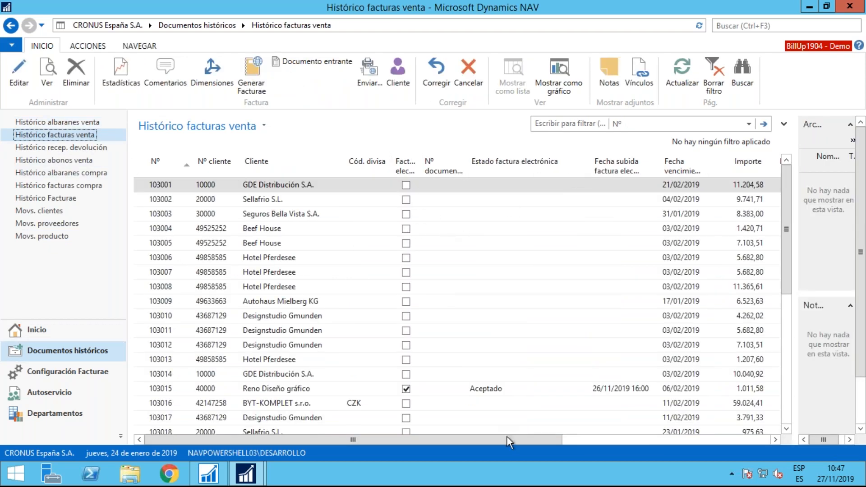
{"action": "left_click_drag", "start_coordinate": [534, 440], "coordinate": [736, 437]}
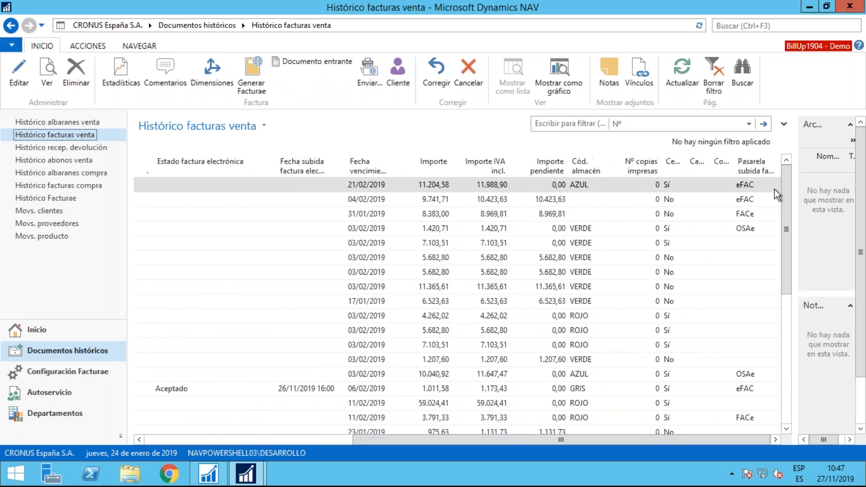
{"action": "left_click", "coordinate": [761, 169]}
{"action": "left_click", "coordinate": [759, 166]}
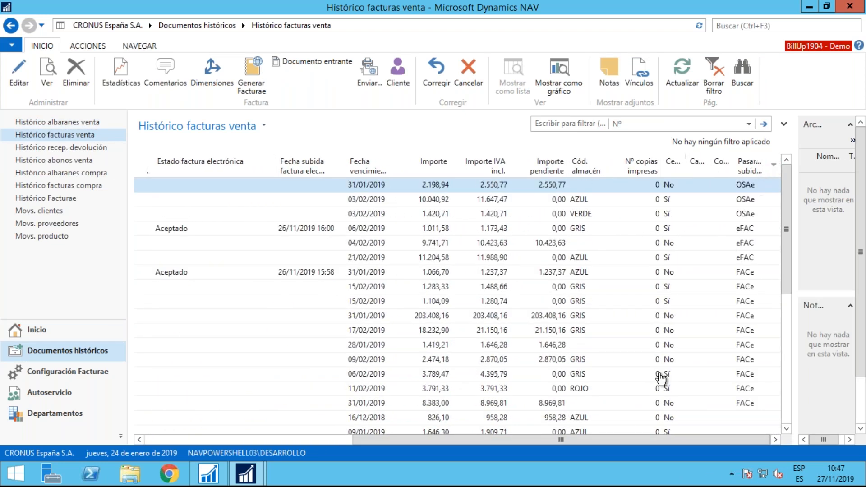
Examine the upload gateway, electronic status, upload date and document number of the uploaded invoices in the list
{"action": "left_click_drag", "start_coordinate": [605, 440], "coordinate": [356, 457]}
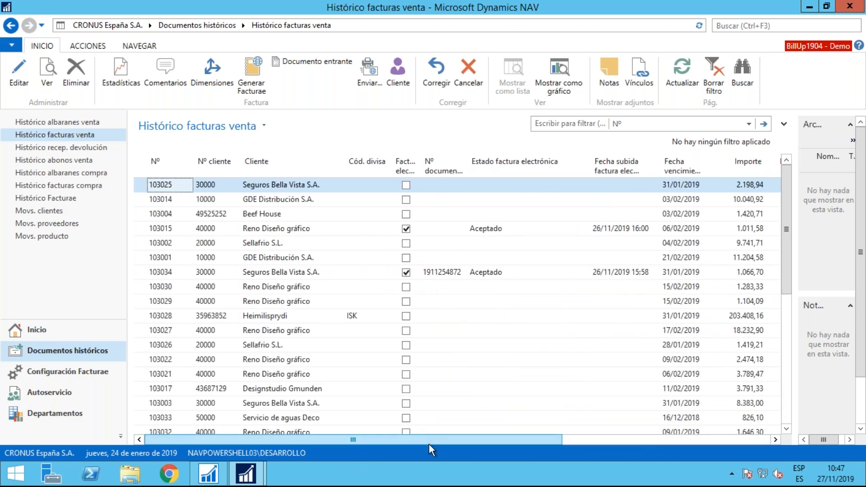
{"action": "left_click_drag", "start_coordinate": [442, 444], "coordinate": [683, 436]}
{"action": "left_click", "coordinate": [721, 228]}
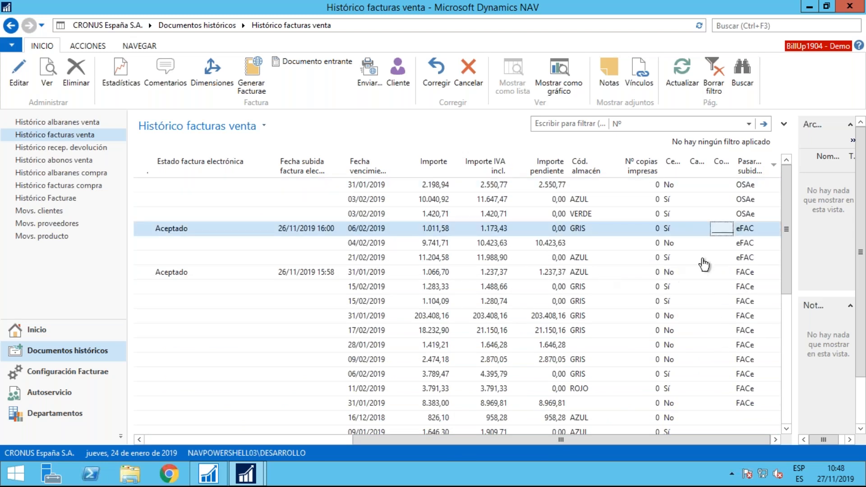
{"action": "left_click", "coordinate": [339, 274]}
{"action": "left_click_drag", "start_coordinate": [565, 438], "coordinate": [320, 450]}
{"action": "left_click", "coordinate": [483, 229]}
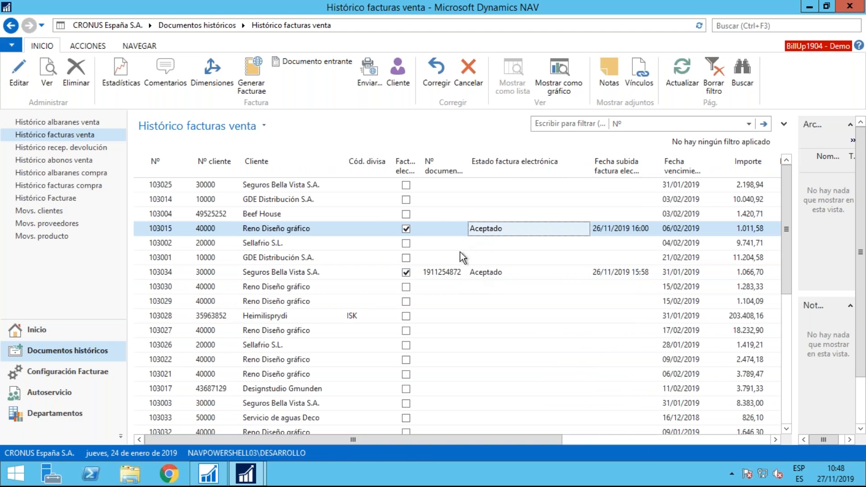
{"action": "left_click", "coordinate": [447, 231]}
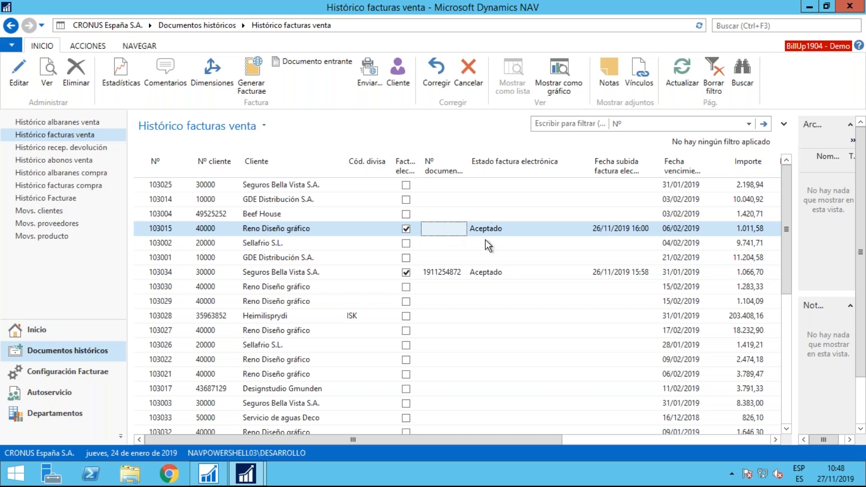
Open the uploaded Seguros Bella Vista S.A. invoice and examine its Facturae and electronic integration sections
{"action": "left_click", "coordinate": [444, 280]}
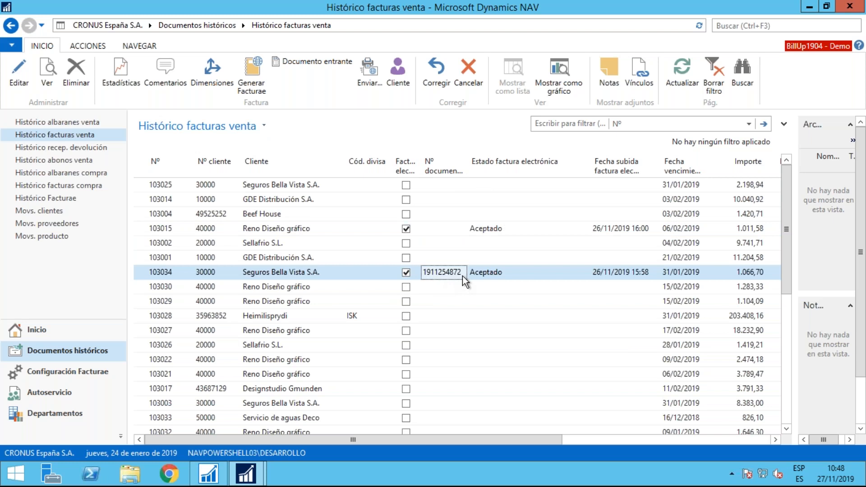
{"action": "left_click", "coordinate": [13, 85]}
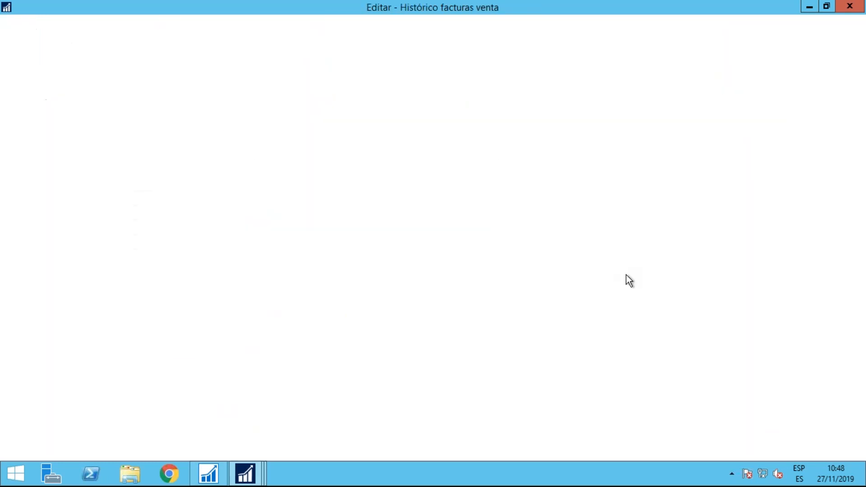
{"action": "left_click_drag", "start_coordinate": [709, 225], "coordinate": [711, 338]}
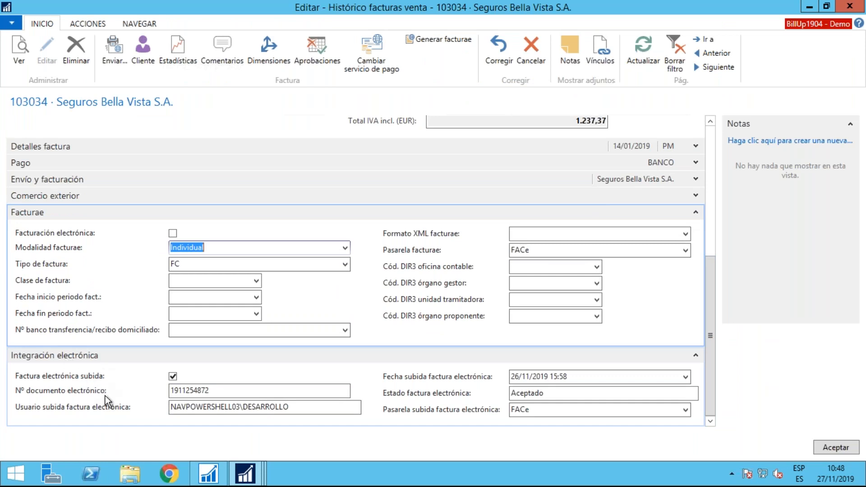
Check the available upload gateway options in the invoice's electronic integration section and close the invoice card
{"action": "left_click", "coordinate": [686, 413]}
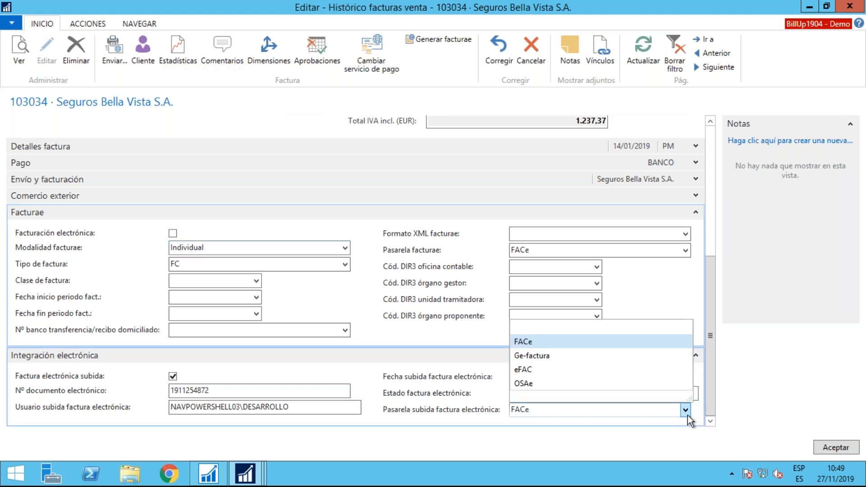
{"action": "left_click", "coordinate": [661, 412]}
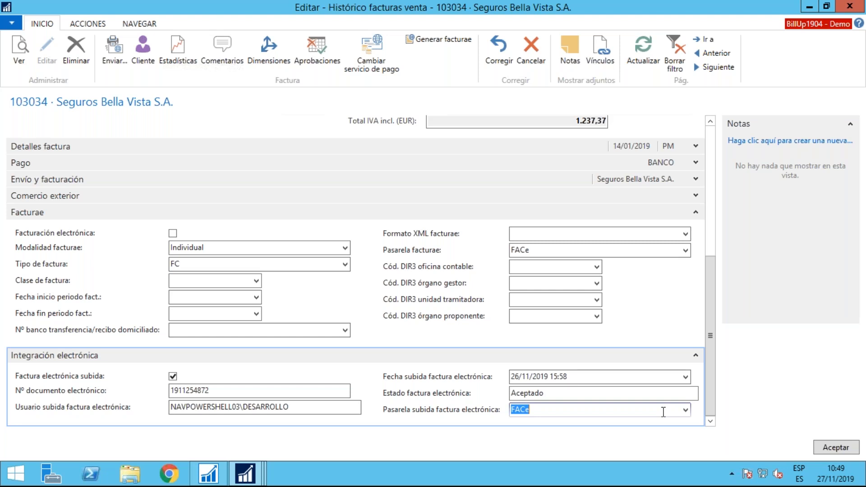
{"action": "left_click", "coordinate": [847, 450]}
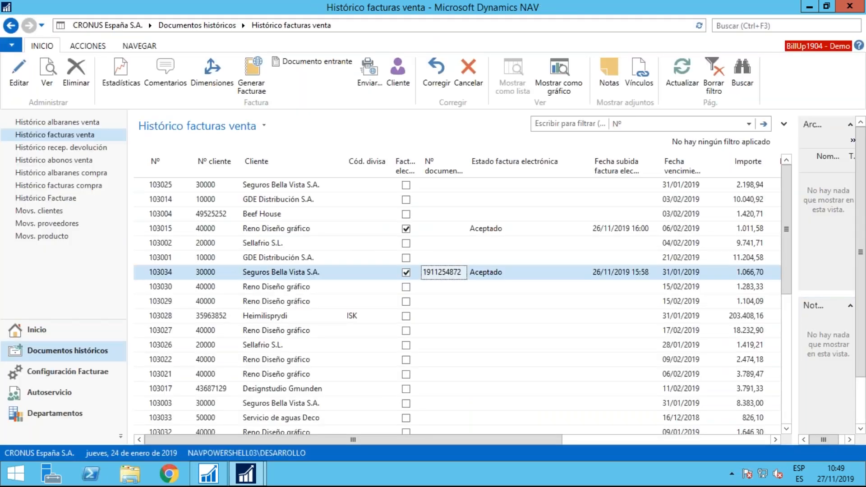
Upload the first not-yet-uploaded FACe invoice of Reno Diseño gráfico, directly below the uploaded Seguros Bella Vista S.A. invoice, as an electronic invoice
{"action": "left_click", "coordinate": [86, 47]}
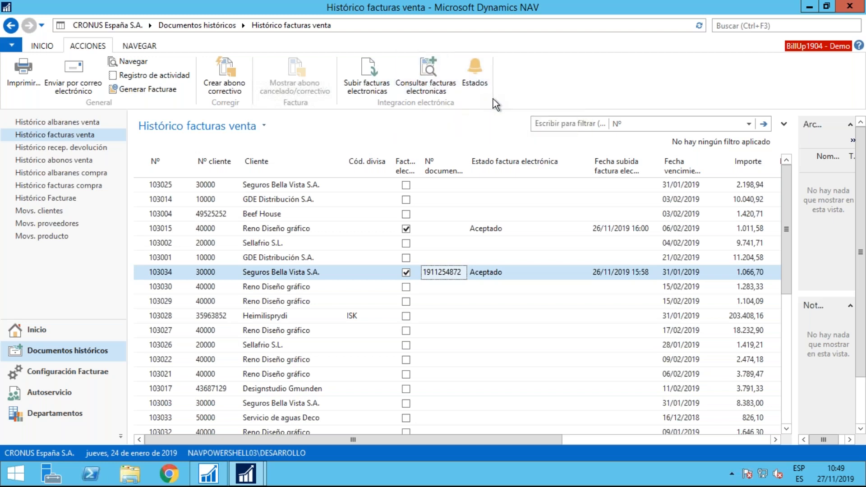
{"action": "left_click_drag", "start_coordinate": [437, 437], "coordinate": [685, 438]}
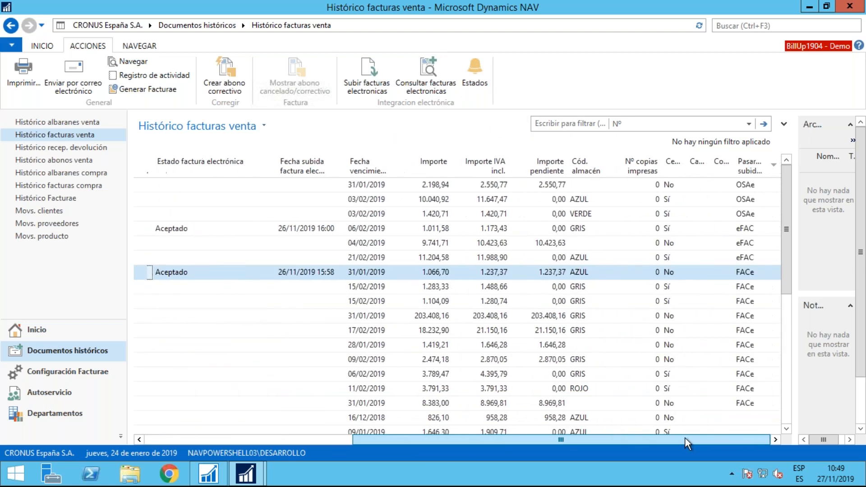
{"action": "left_click", "coordinate": [312, 288]}
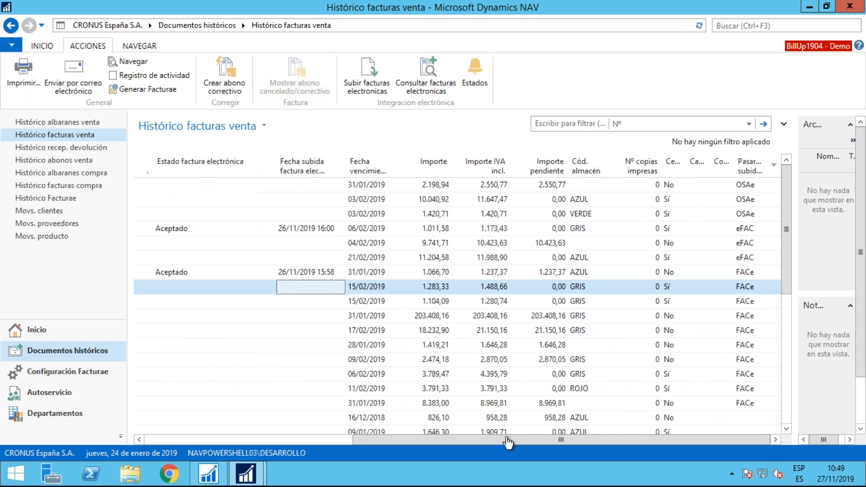
{"action": "left_click_drag", "start_coordinate": [505, 437], "coordinate": [311, 461]}
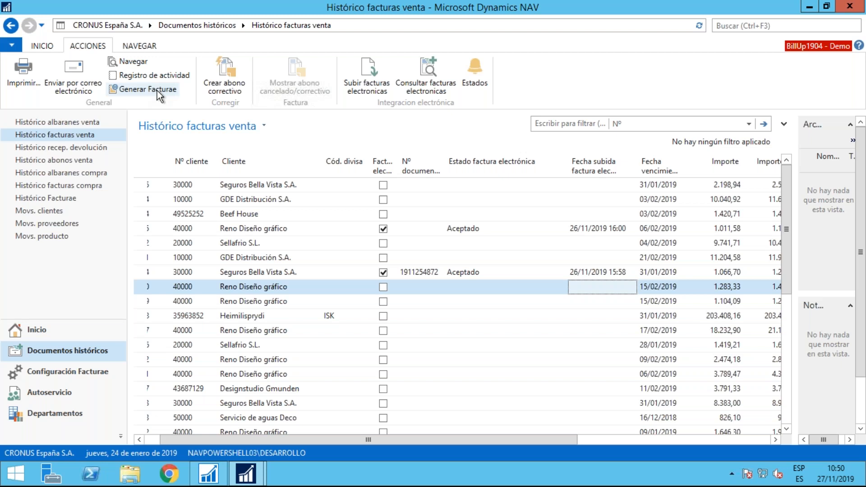
{"action": "left_click_drag", "start_coordinate": [220, 443], "coordinate": [178, 444]}
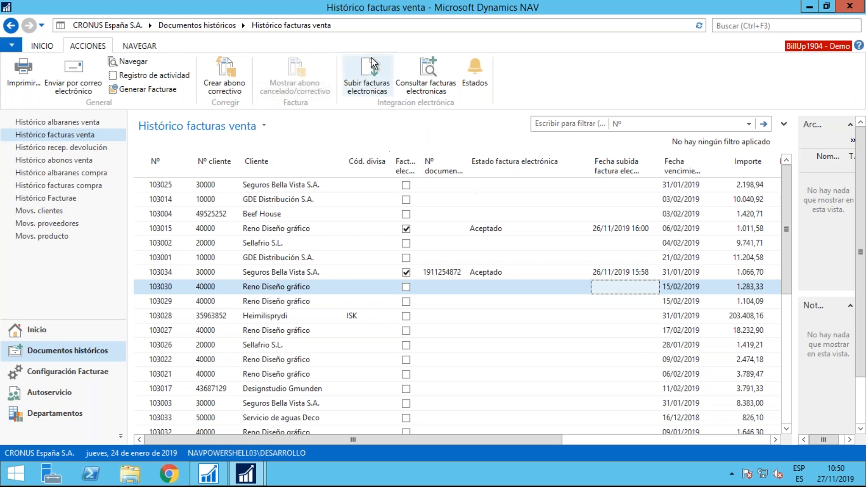
{"action": "left_click", "coordinate": [378, 82]}
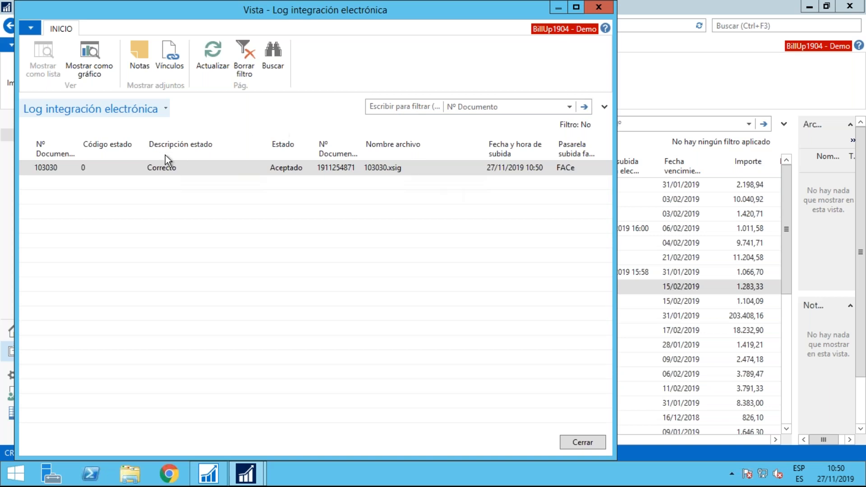
Examine the status code, description, status, electronic document number, upload date and gateway in the maximized integration log, and close it
{"action": "left_click", "coordinate": [105, 172]}
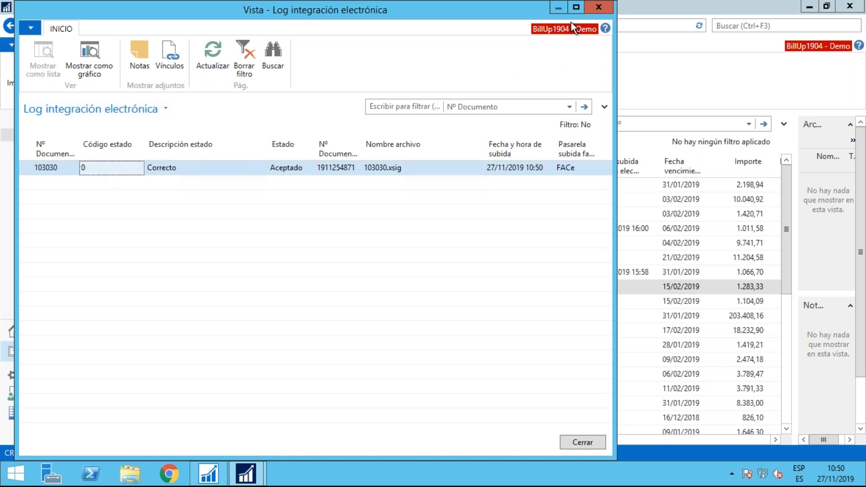
{"action": "left_click", "coordinate": [576, 7]}
{"action": "left_click", "coordinate": [44, 166]}
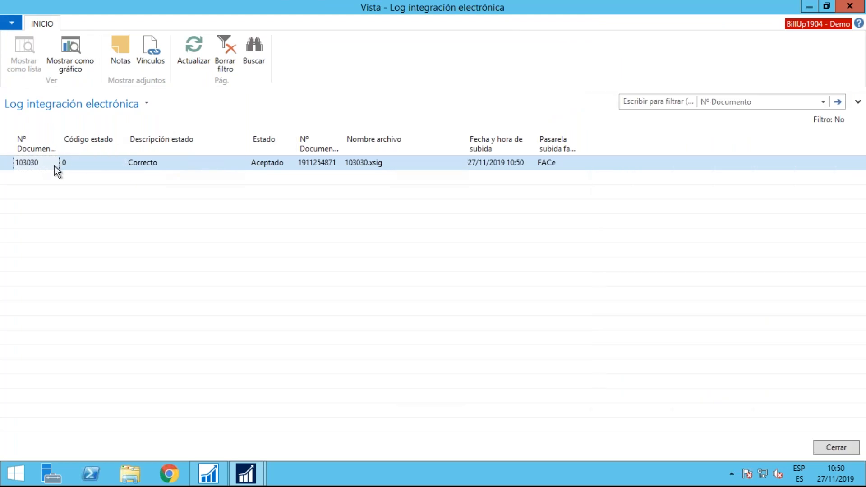
{"action": "left_click", "coordinate": [99, 167]}
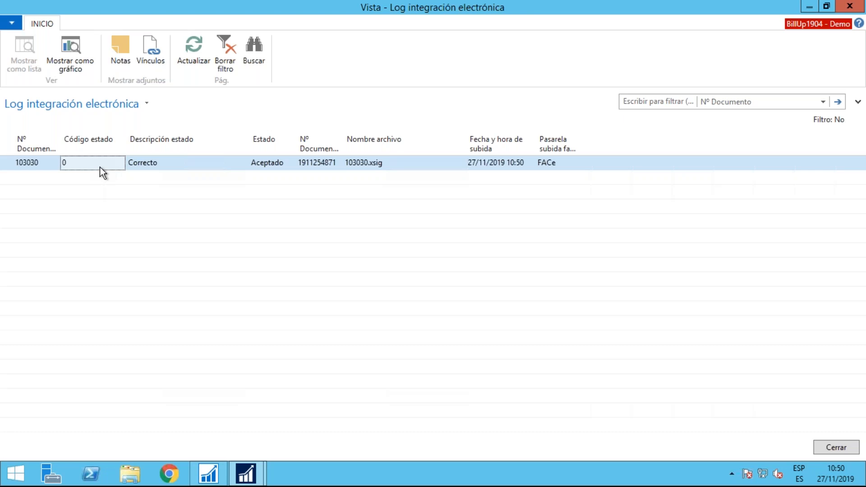
{"action": "left_click", "coordinate": [168, 164]}
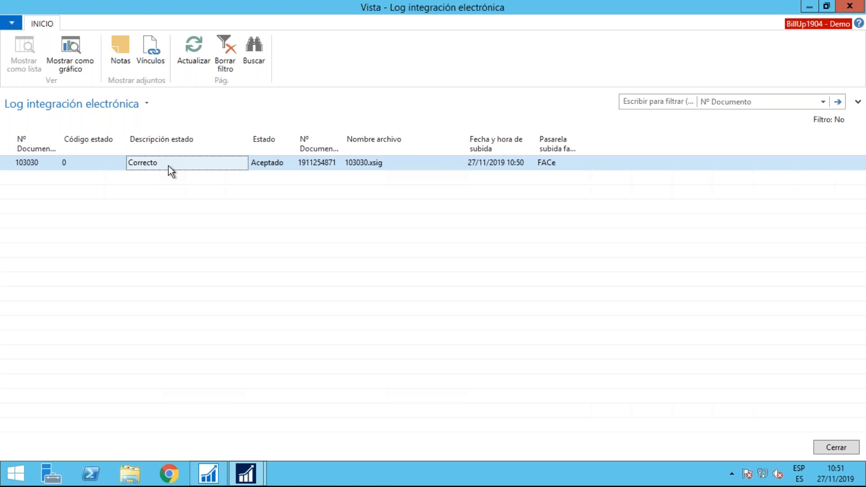
{"action": "left_click", "coordinate": [269, 164]}
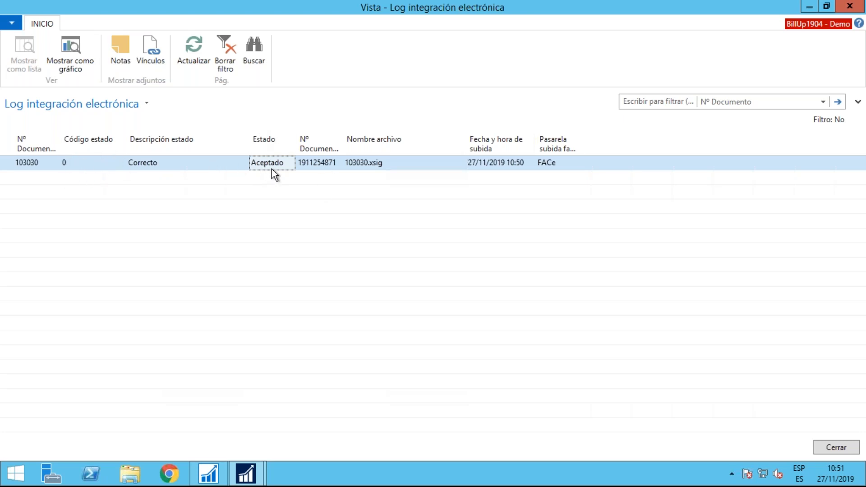
{"action": "left_click_drag", "start_coordinate": [342, 140], "coordinate": [374, 140]}
{"action": "left_click", "coordinate": [349, 166]}
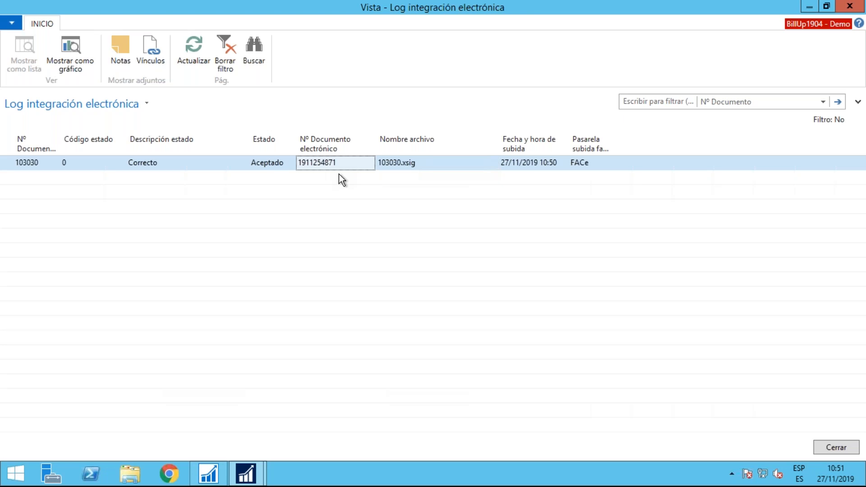
{"action": "left_click", "coordinate": [540, 167]}
{"action": "left_click", "coordinate": [576, 165]}
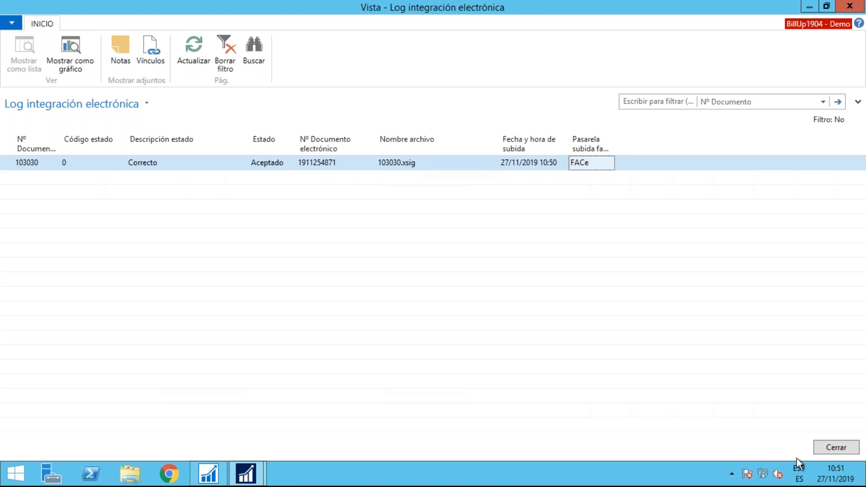
{"action": "left_click", "coordinate": [836, 447]}
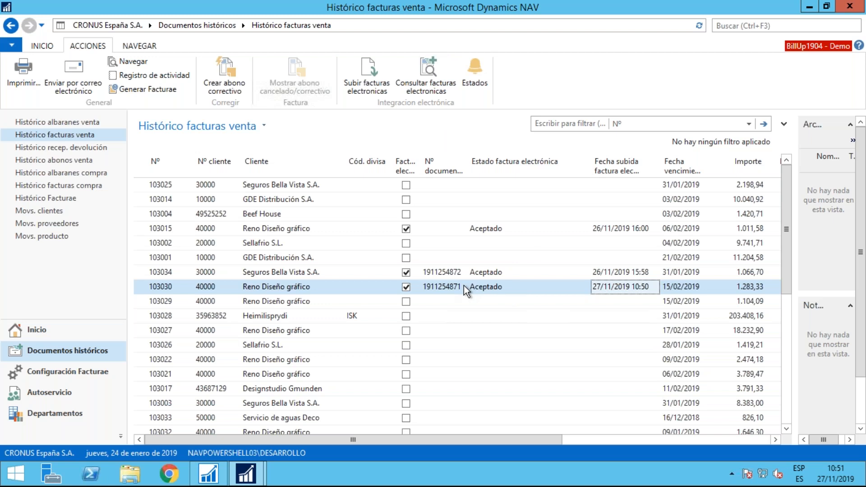
Query the uploaded Reno Diseño gráfico electronic invoice at its gateway and review its history of logged statuses
{"action": "left_click", "coordinate": [427, 76]}
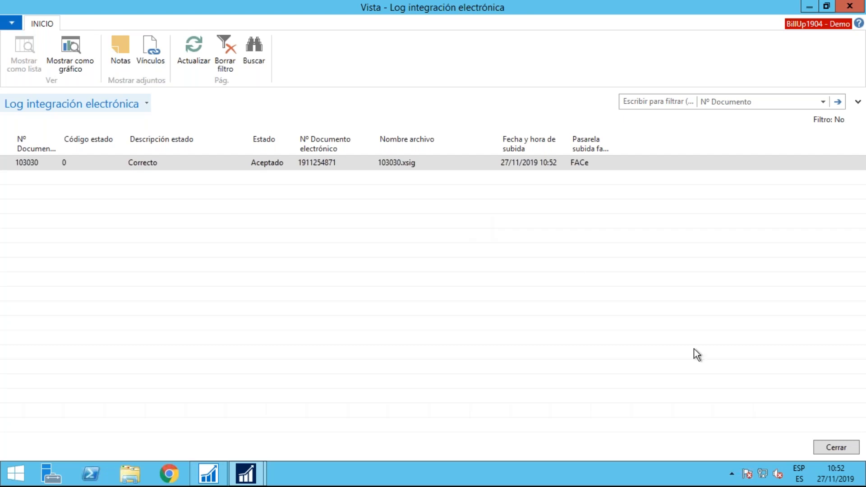
{"action": "left_click", "coordinate": [832, 447]}
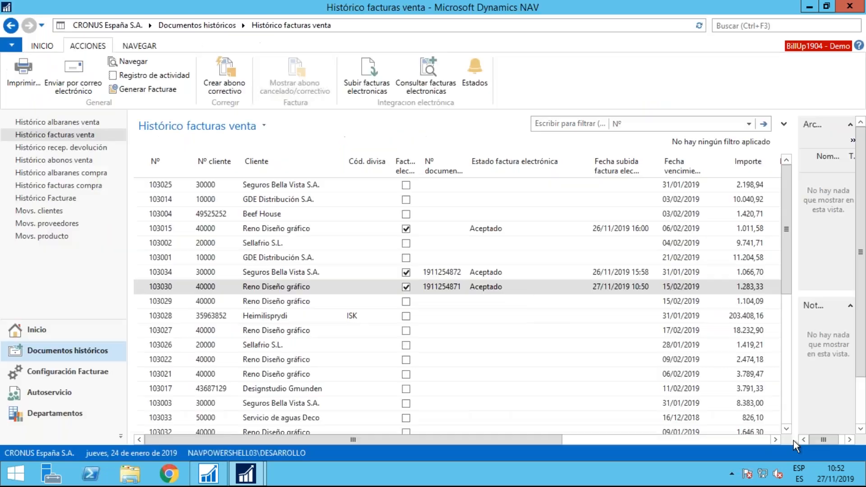
{"action": "left_click", "coordinate": [475, 72]}
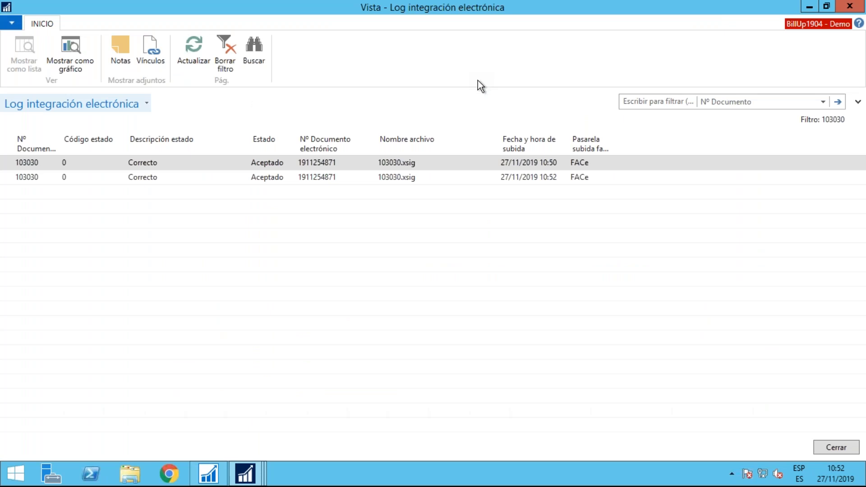
{"action": "left_click", "coordinate": [836, 448]}
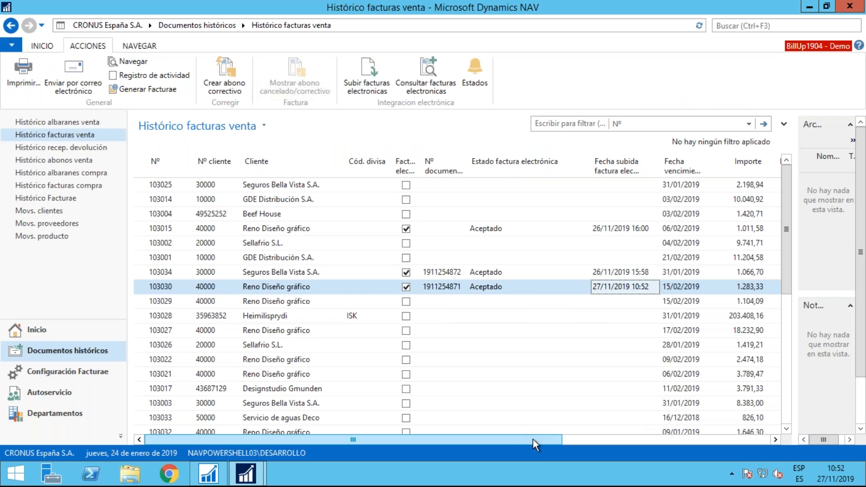
Upload the Sellafrio S.L. invoice that uses the eFAC gateway as an electronic invoice
{"action": "left_click", "coordinate": [489, 242]}
{"action": "left_click_drag", "start_coordinate": [491, 440], "coordinate": [724, 430]}
{"action": "left_click_drag", "start_coordinate": [634, 444], "coordinate": [426, 451]}
{"action": "left_click", "coordinate": [367, 87]}
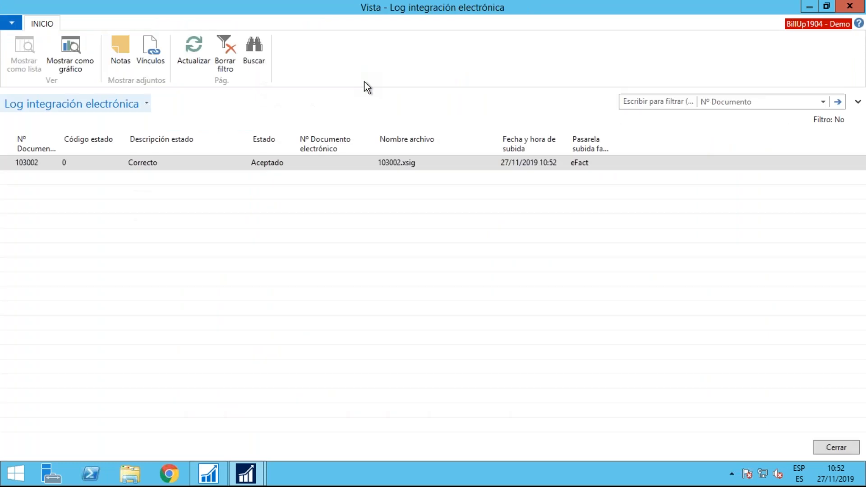
Check the electronic document number in the Sellafrio S.L. upload log and review that invoice's status history
{"action": "left_click", "coordinate": [348, 167]}
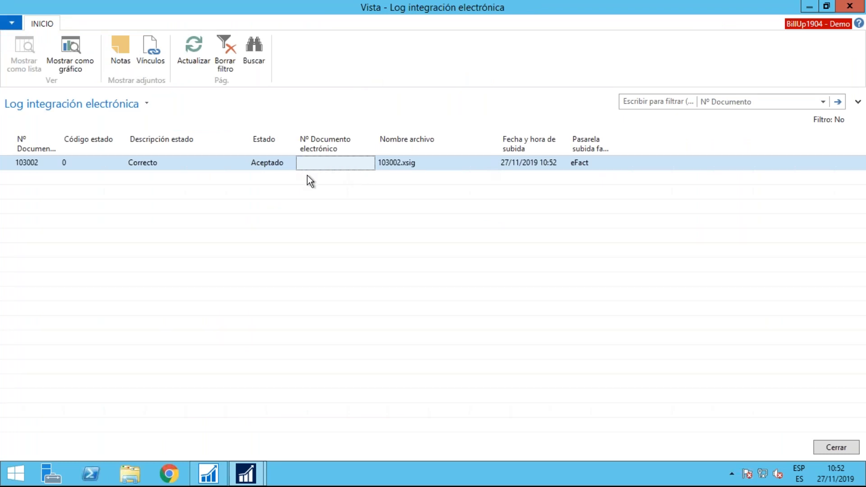
{"action": "left_click", "coordinate": [837, 447]}
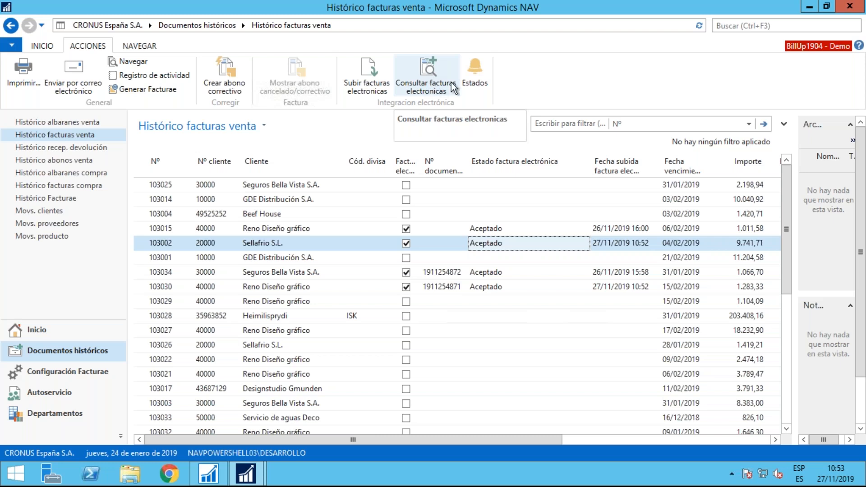
{"action": "left_click", "coordinate": [473, 73]}
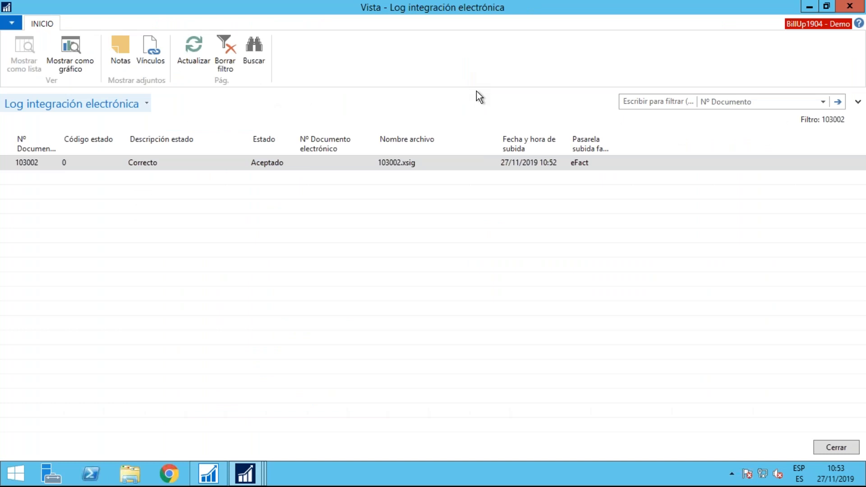
{"action": "left_click", "coordinate": [849, 6]}
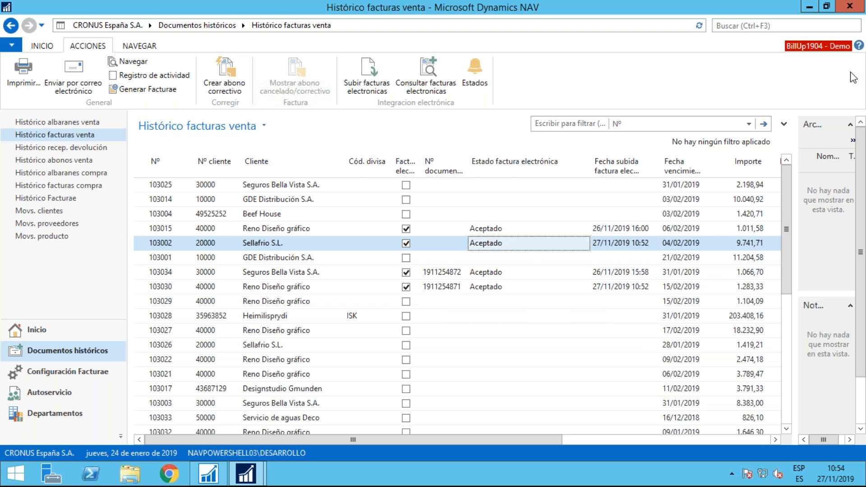
{"action": "mouse_move", "coordinate": [626, 7]}
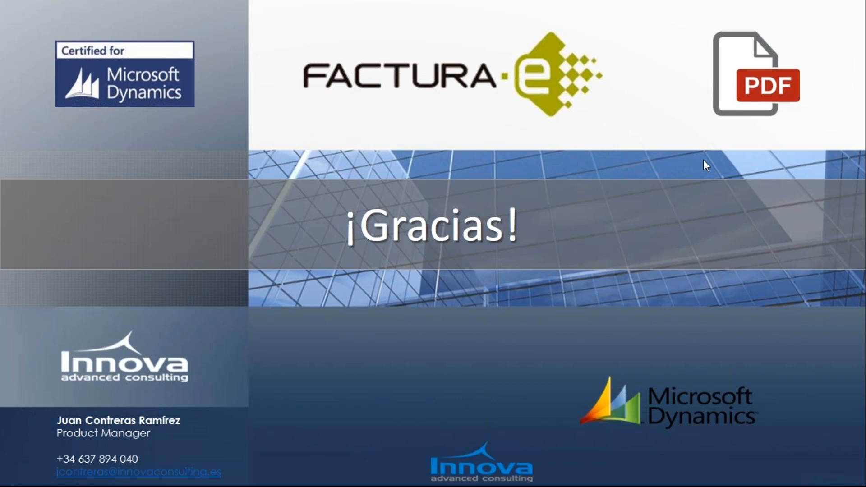
{"action": "left_click", "coordinate": [694, 31]}
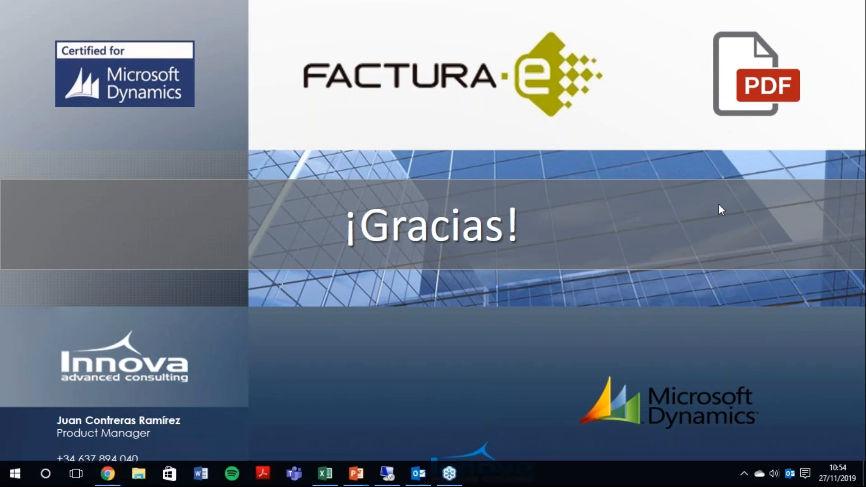
{"action": "left_click", "coordinate": [620, 238]}
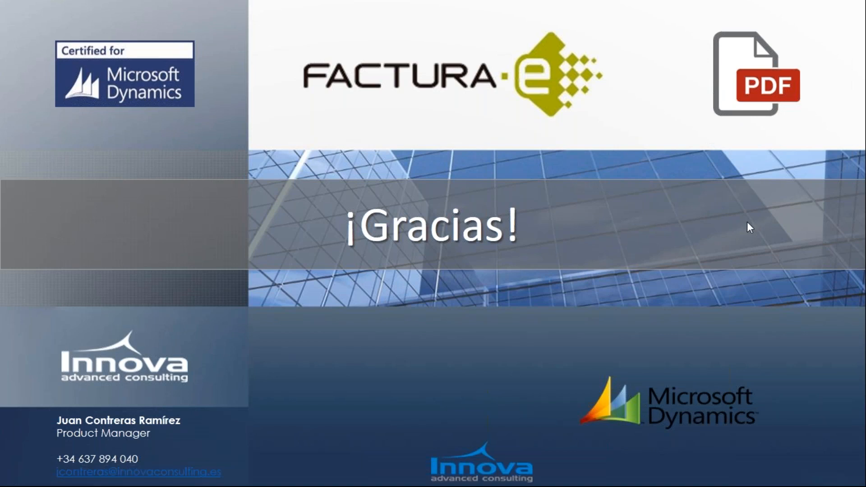